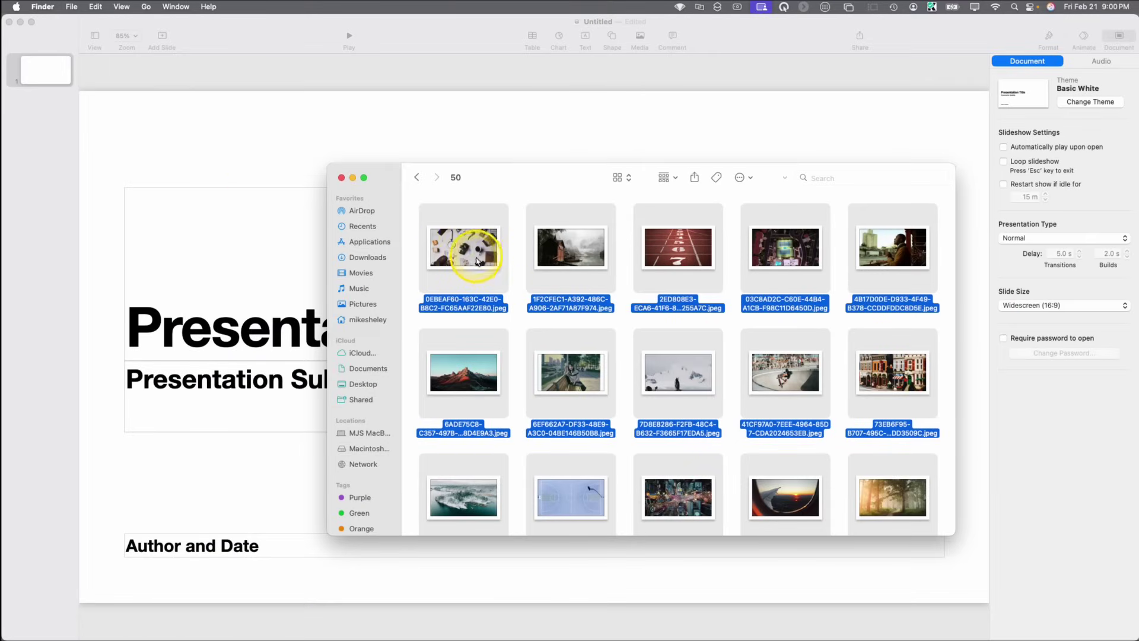
# Drag the 50 selected photos from the Finder window into Keynote's slide navigator.
pyautogui.moveTo(417, 253); pyautogui.dragTo(18, 135)
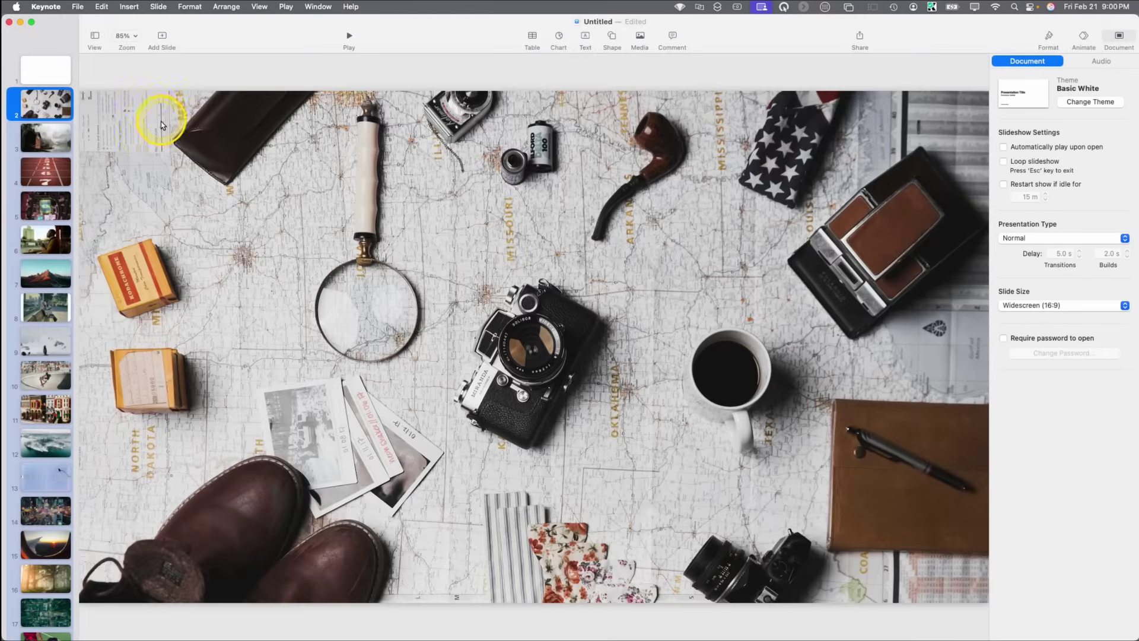
# Switch Keynote to Light Table view and scroll through the 51 slide thumbnails.
pyautogui.click(94, 36)
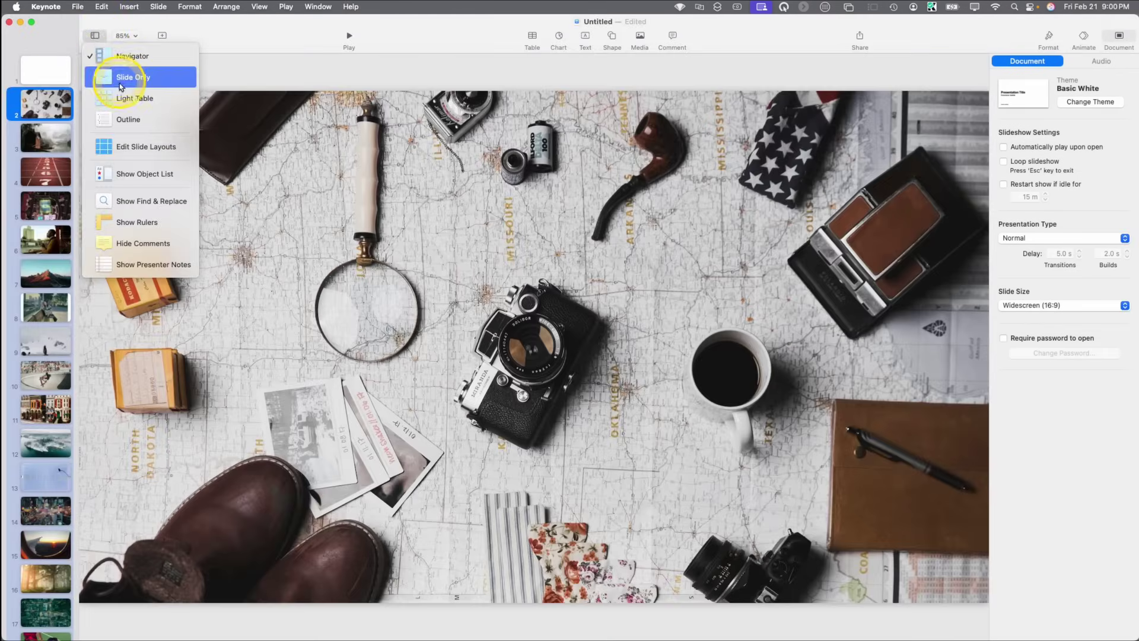
pyautogui.click(124, 98)
pyautogui.scroll(-1, 243, 228)
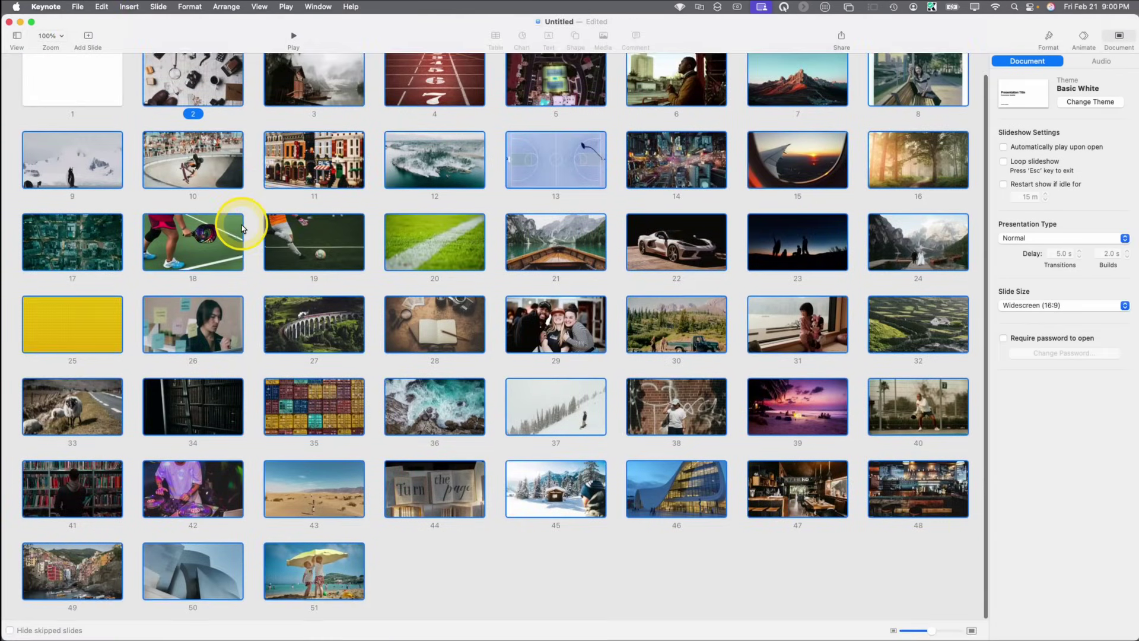
pyautogui.scroll(1, 241, 228)
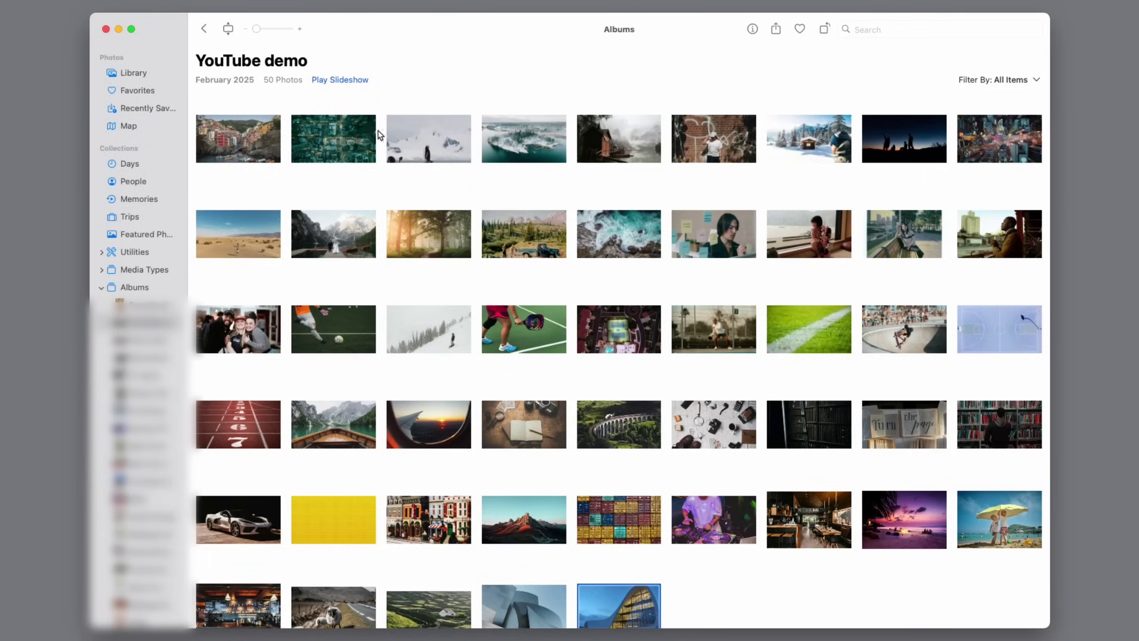
# Scroll through the YouTube demo album and select the aerial city photo.
pyautogui.scroll(-2, 380, 270)
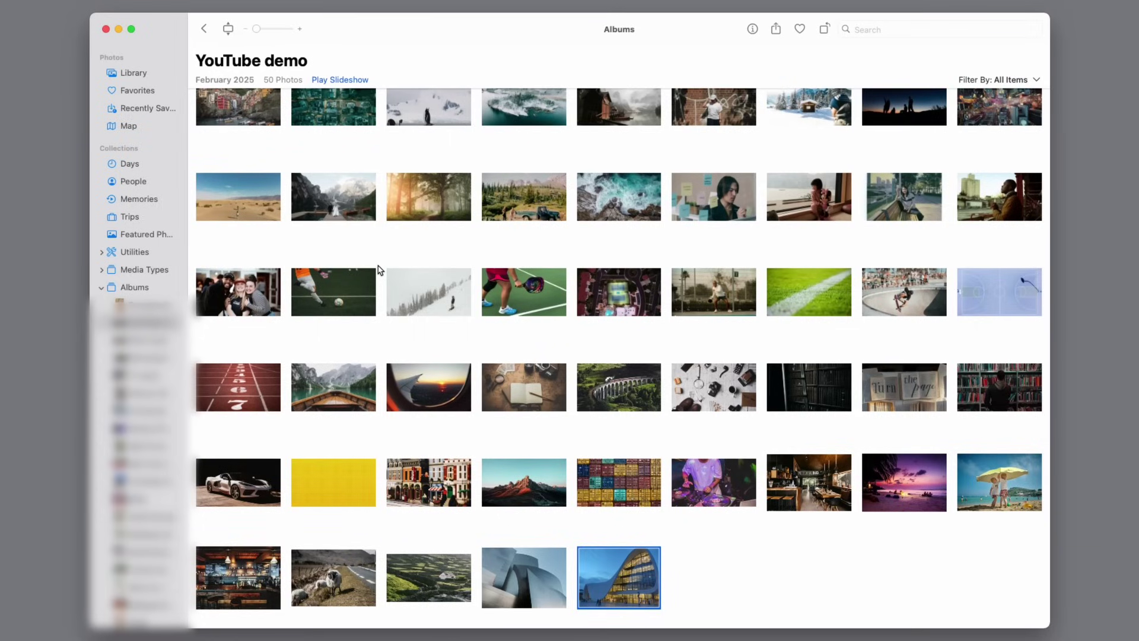
pyautogui.scroll(2, 380, 267)
pyautogui.click(340, 135)
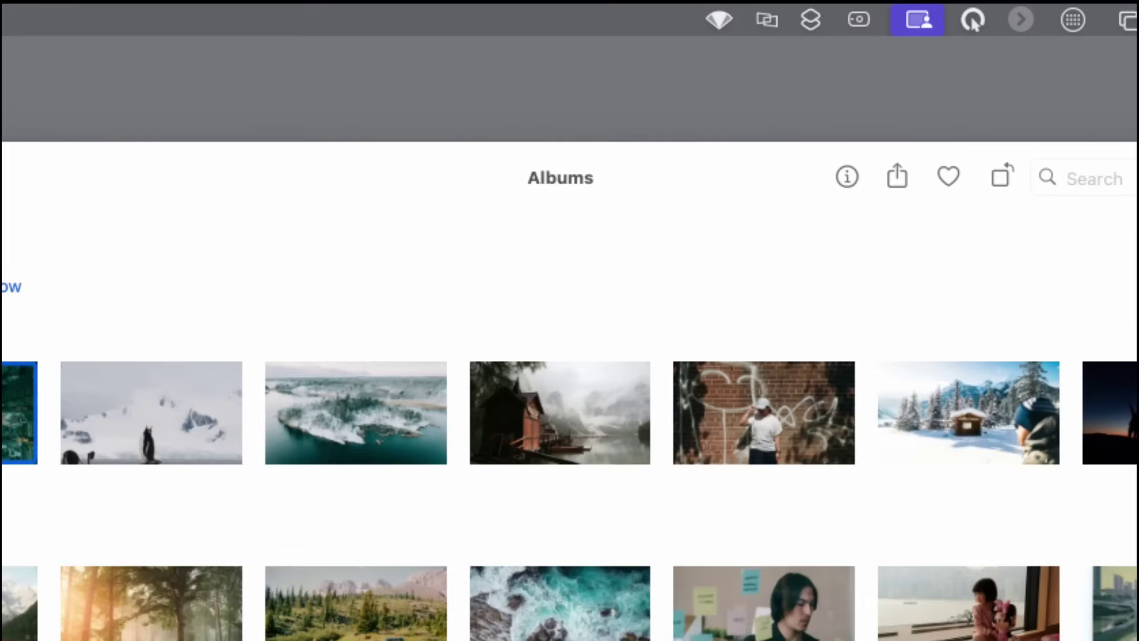
# Open the aerial city photo's Info window, confirm 5266 × 2962, then close it.
pyautogui.click(848, 180)
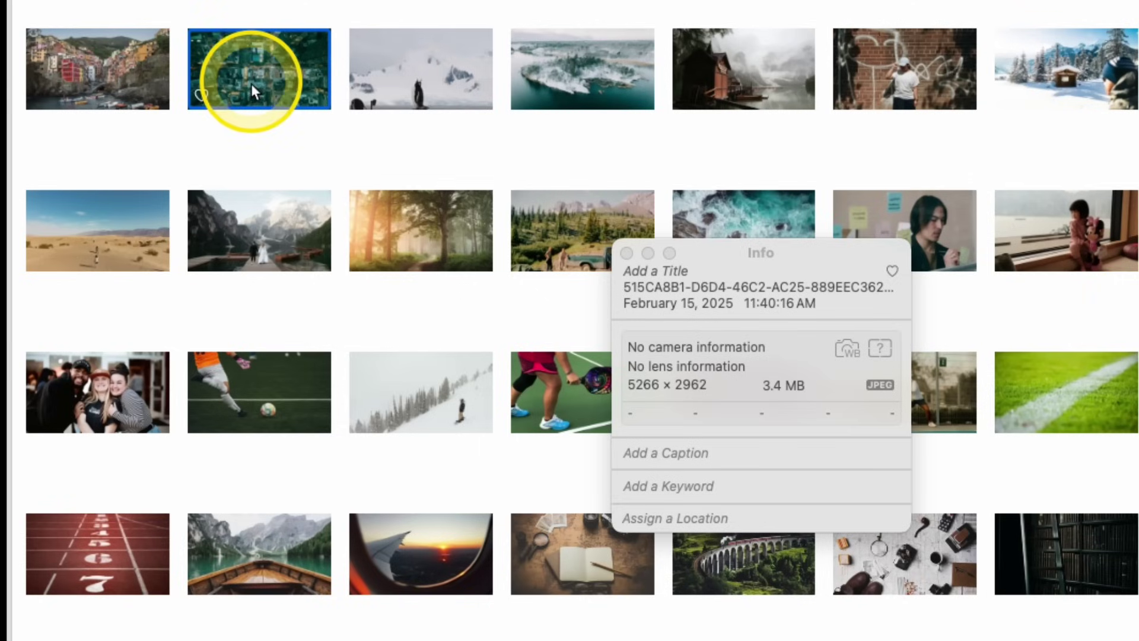
pyautogui.moveTo(250, 83)
pyautogui.mouseDown()
pyautogui.moveTo(249, 70)
pyautogui.moveTo(251, 89)
pyautogui.mouseUp()
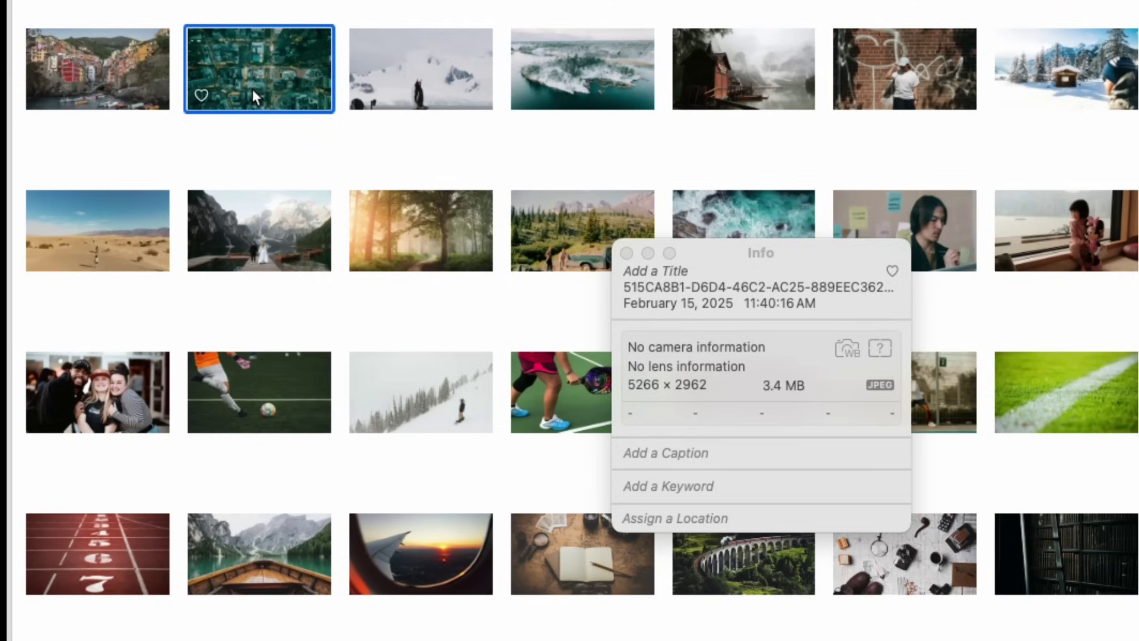
pyautogui.click(239, 101)
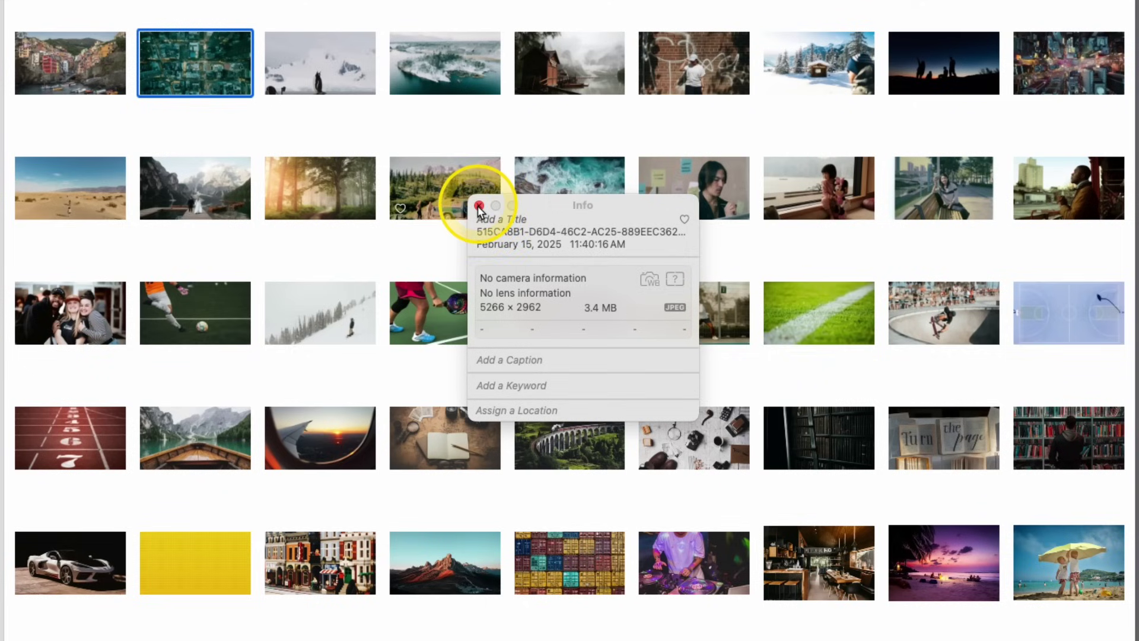
pyautogui.click(479, 206)
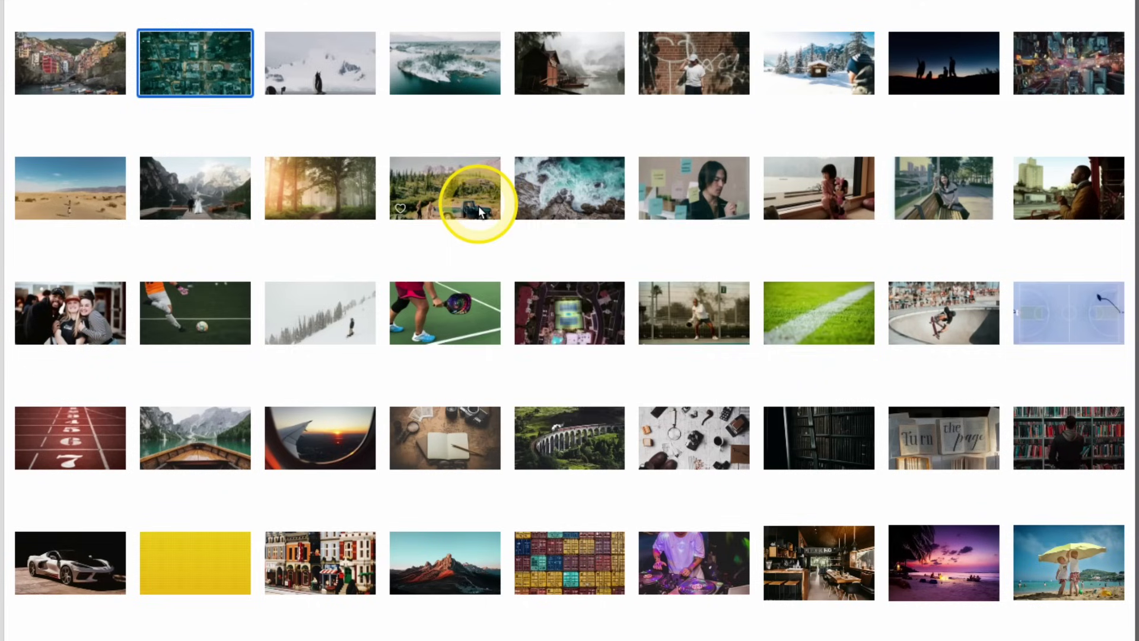
pyautogui.scroll(-1, 478, 205)
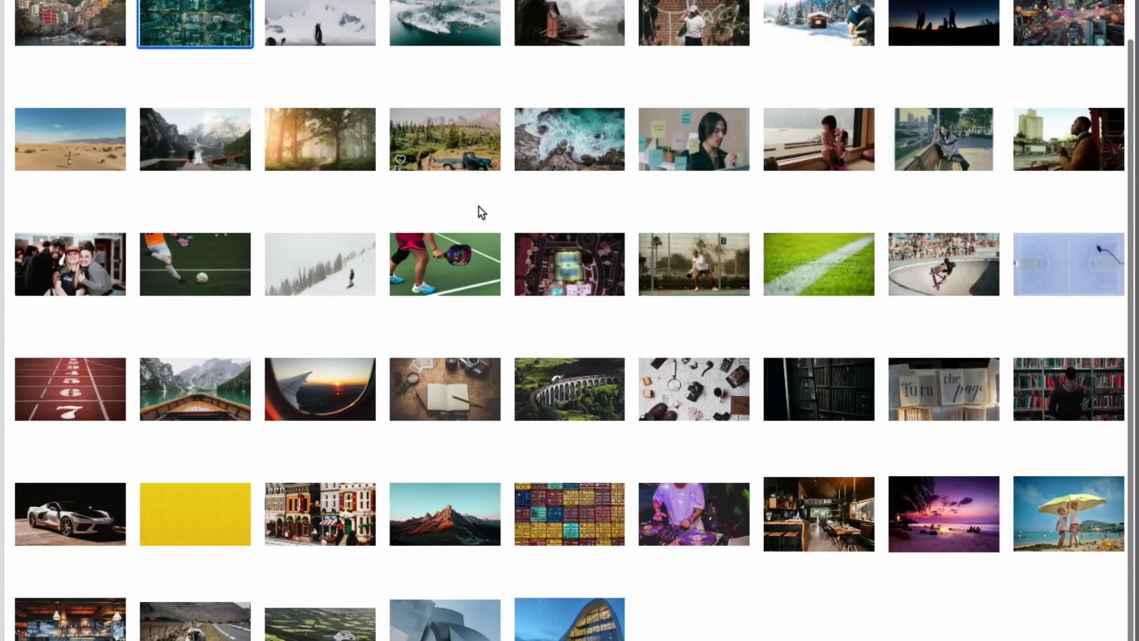
# Crop the restaurant interior photo to a 16:9 aspect and reposition it within the frame.
pyautogui.click(578, 372)
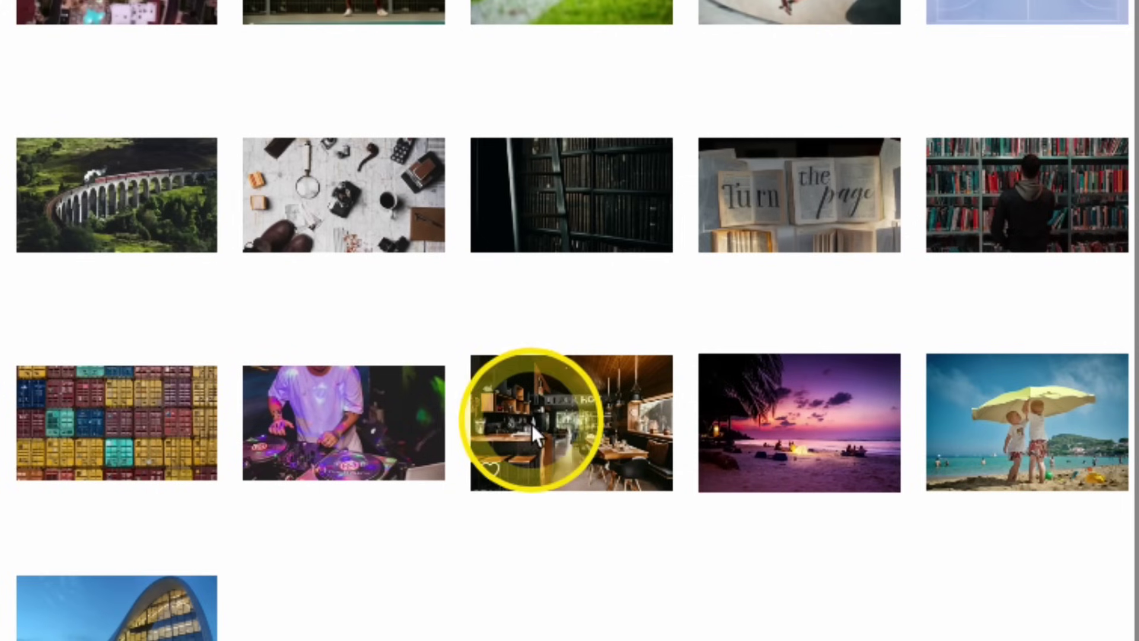
pyautogui.doubleClick(549, 425)
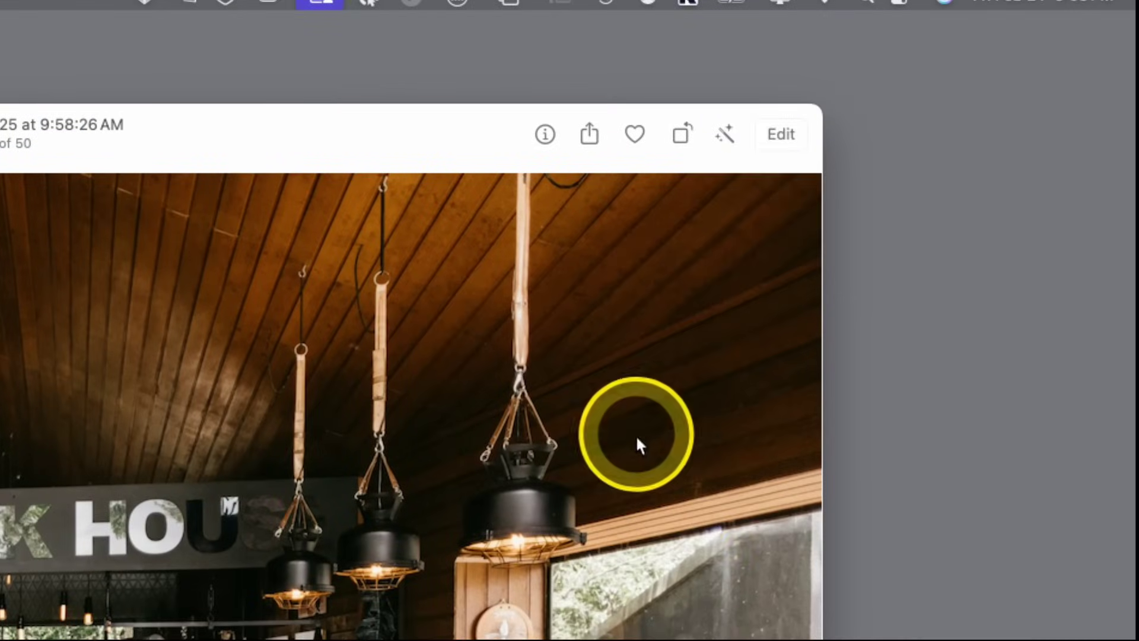
pyautogui.click(781, 141)
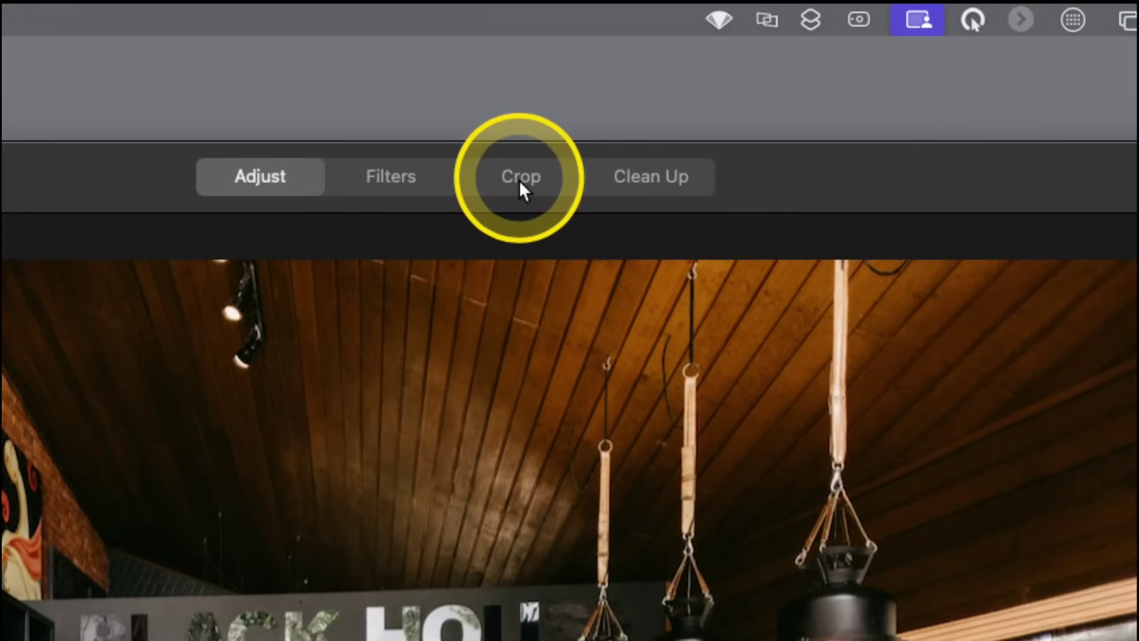
pyautogui.click(520, 178)
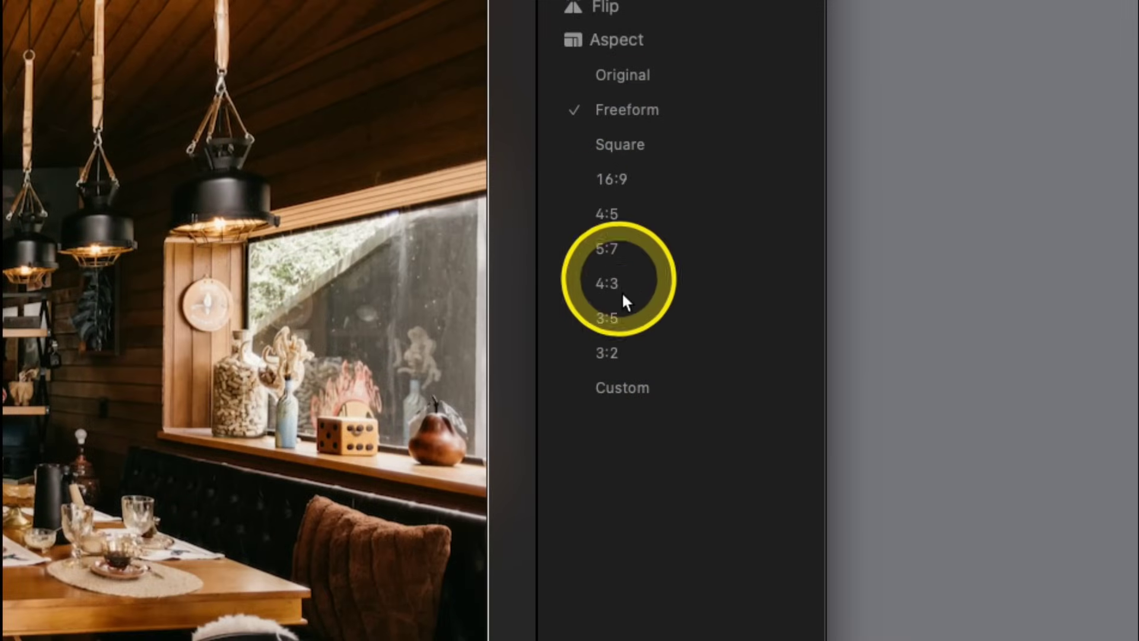
pyautogui.click(618, 177)
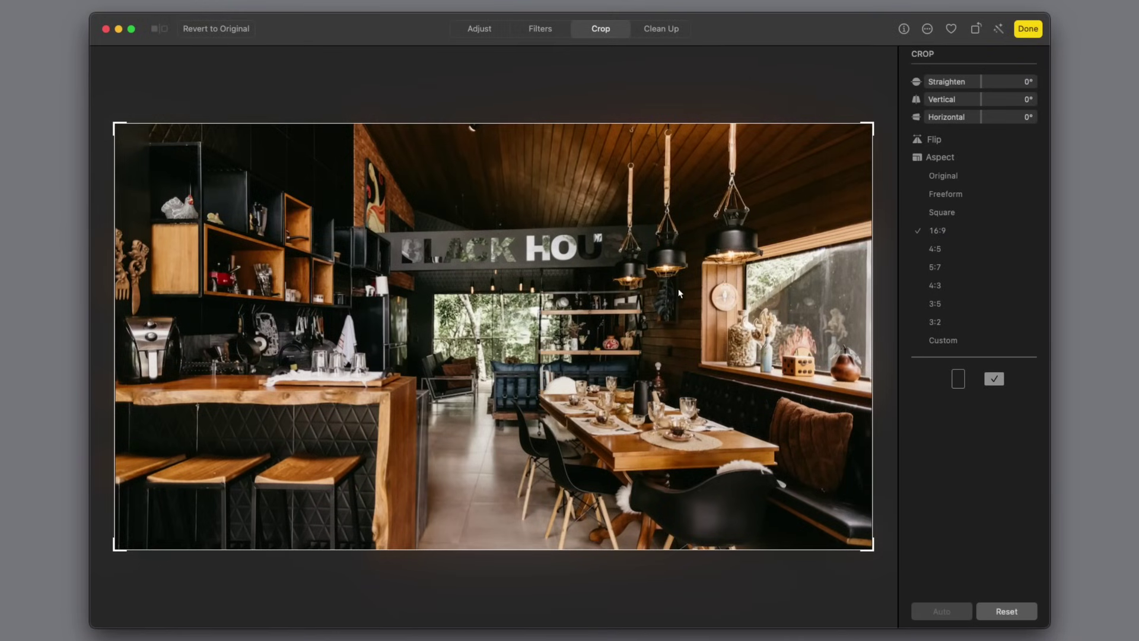
pyautogui.moveTo(648, 317)
pyautogui.mouseDown()
pyautogui.moveTo(649, 265)
pyautogui.moveTo(652, 375)
pyautogui.moveTo(657, 334)
pyautogui.mouseUp()
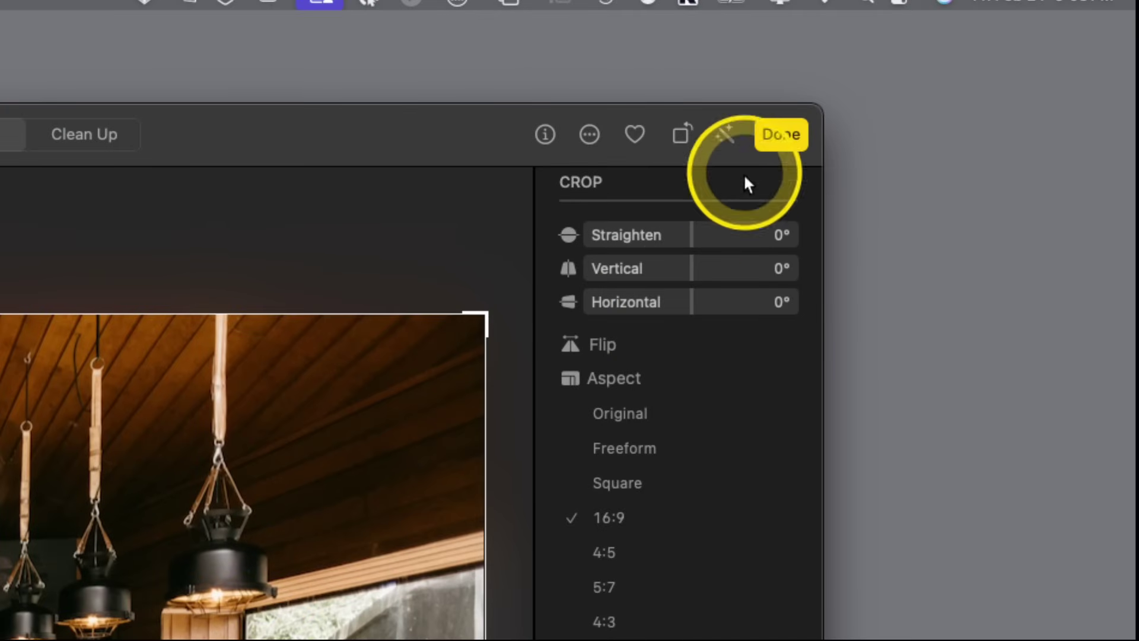
# Keep the restaurant crop, then crop the beach sunset photo to 16:9, sliding it up.
pyautogui.click(778, 135)
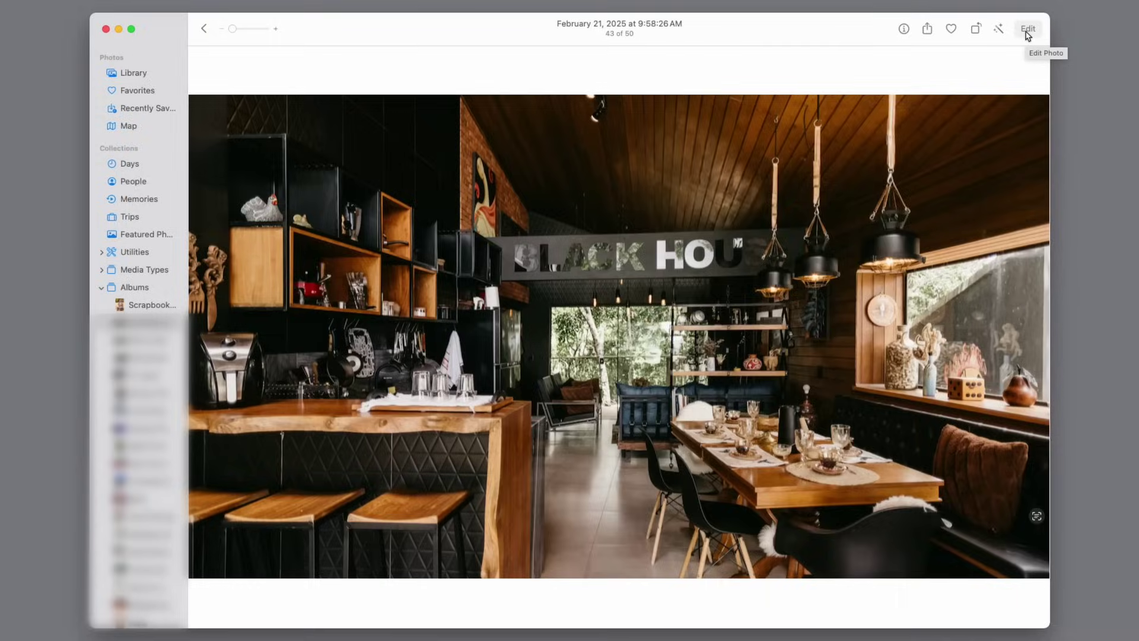
pyautogui.press('Right')
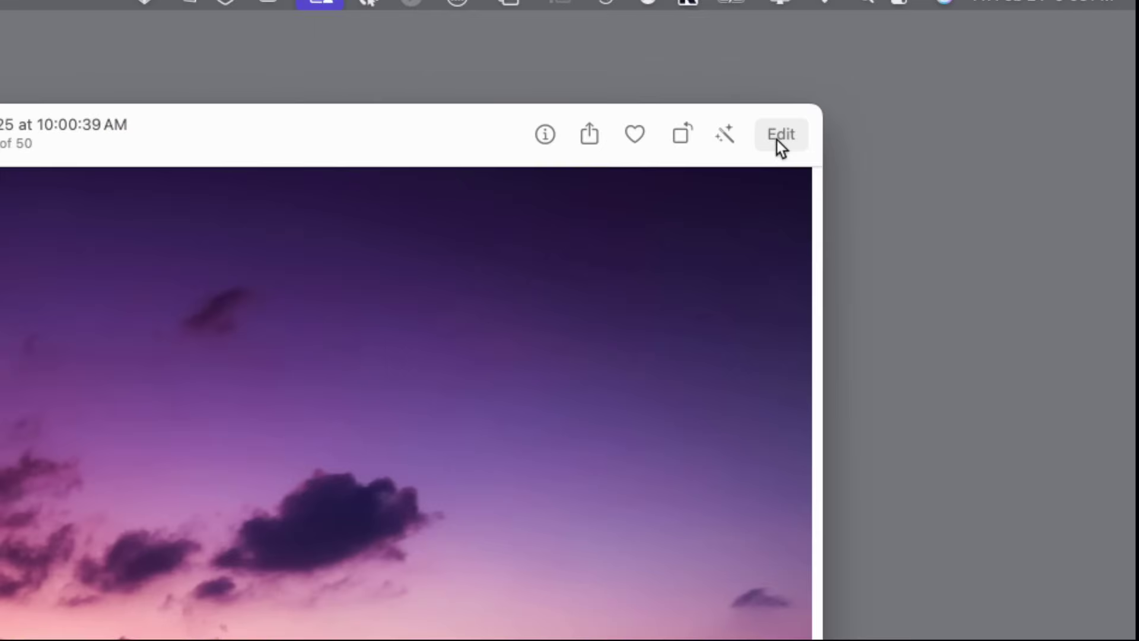
pyautogui.click(1028, 29)
pyautogui.click(501, 172)
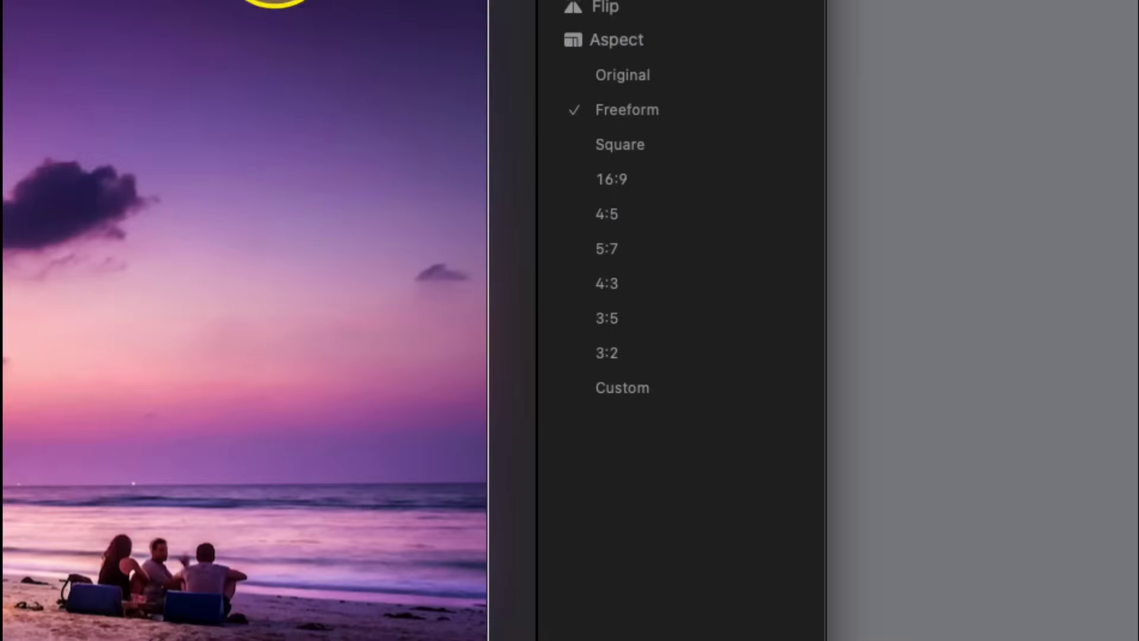
pyautogui.click(611, 178)
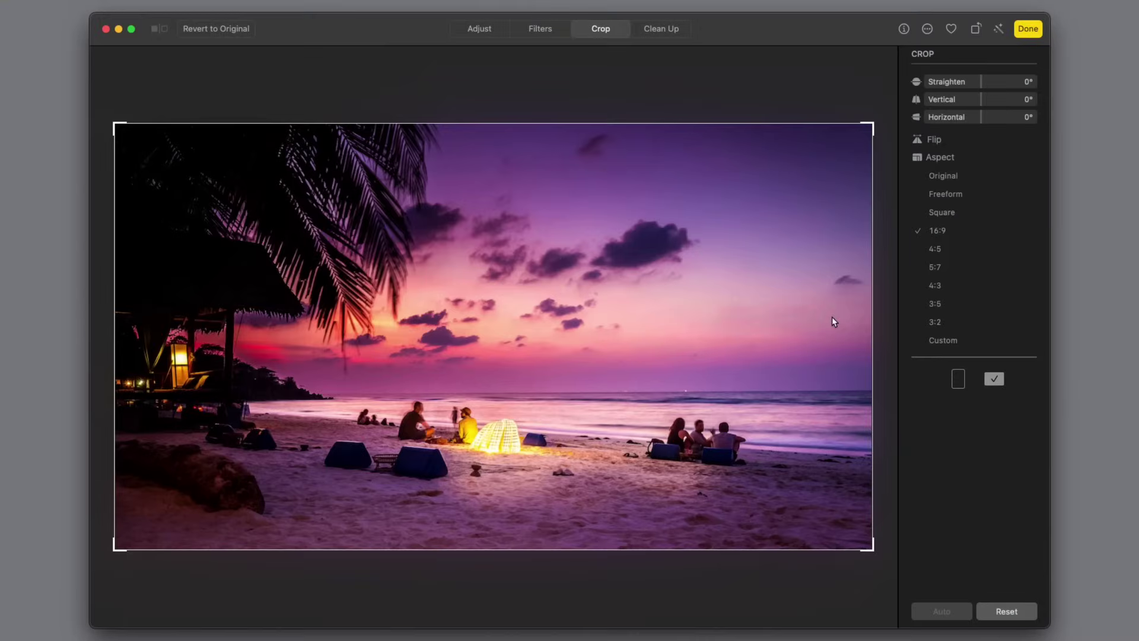
pyautogui.moveTo(551, 300); pyautogui.dragTo(556, 274)
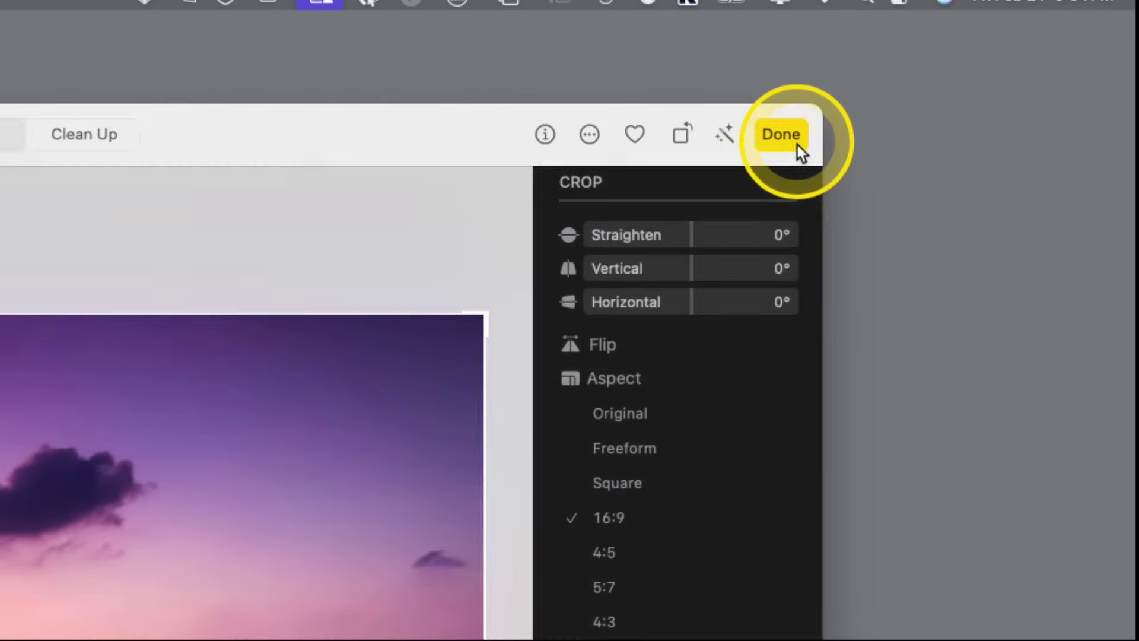
pyautogui.click(1031, 31)
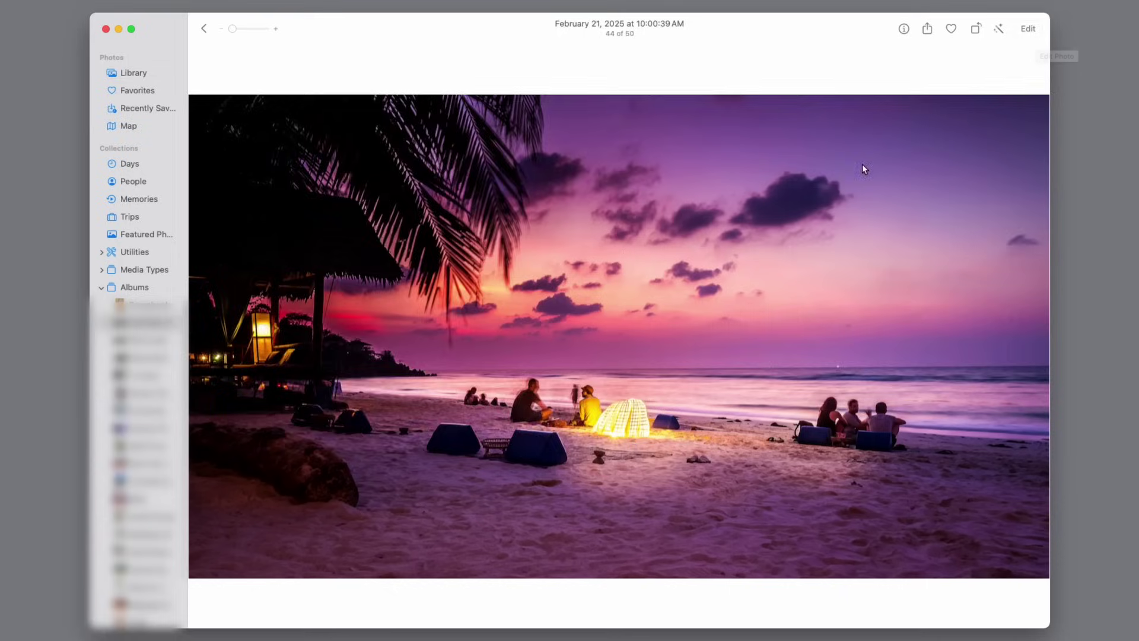
# Crop the kids-under-umbrella photo to 16:9 and apply it.
pyautogui.press('Right')
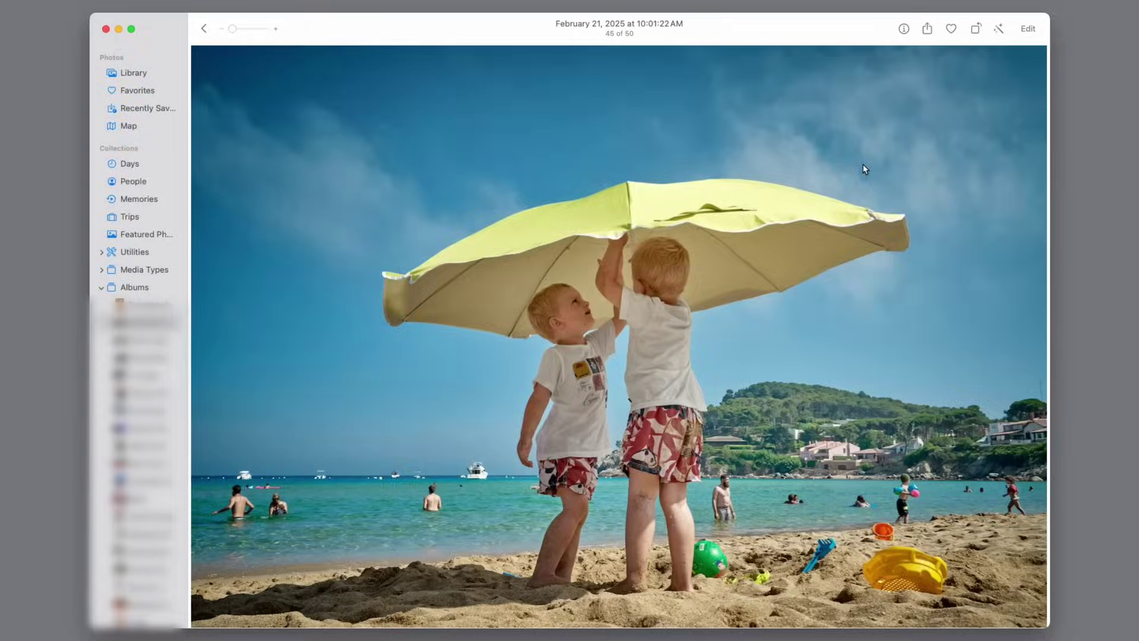
pyautogui.click(1028, 29)
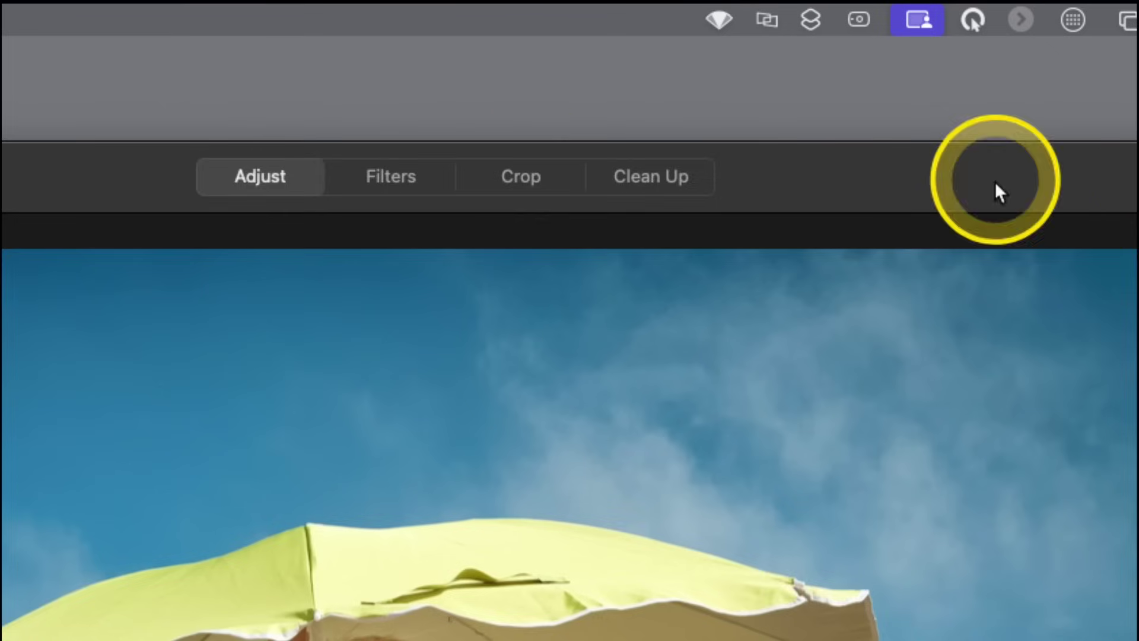
pyautogui.click(621, 28)
pyautogui.click(609, 179)
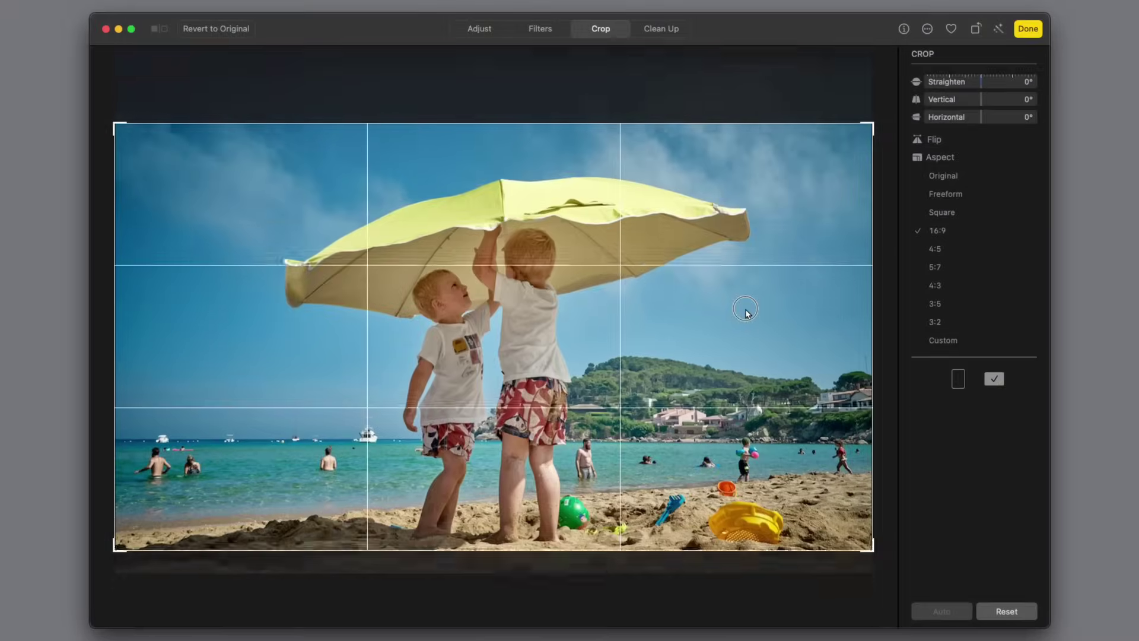
pyautogui.click(1028, 29)
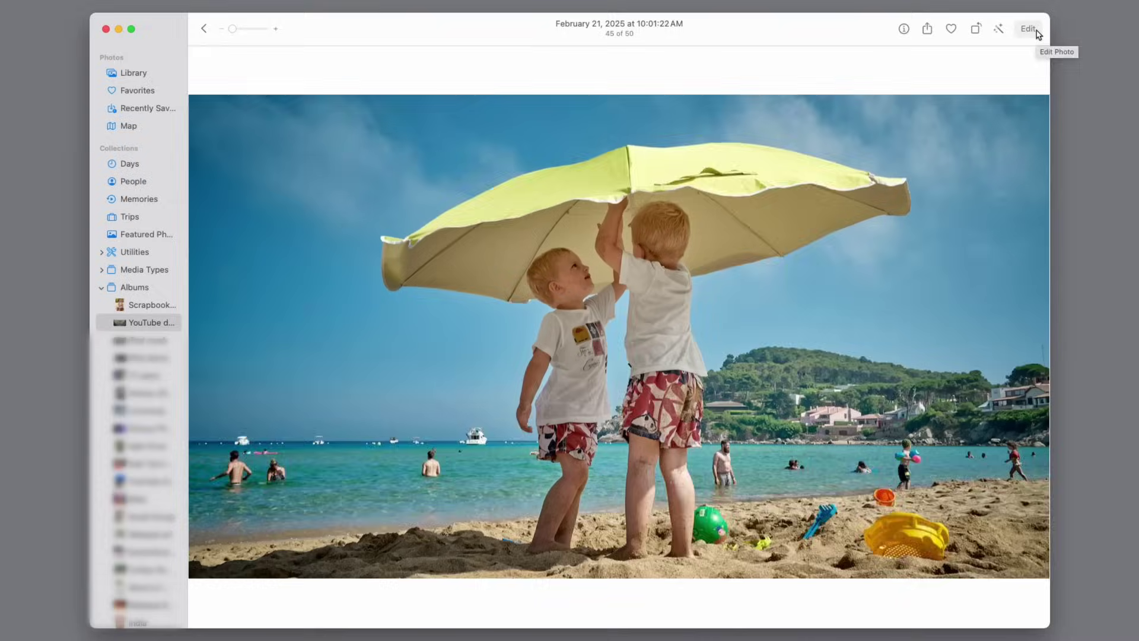
# Crop the bar interior photo to 16:9, reposition it, and apply the crop.
pyautogui.press('Right')
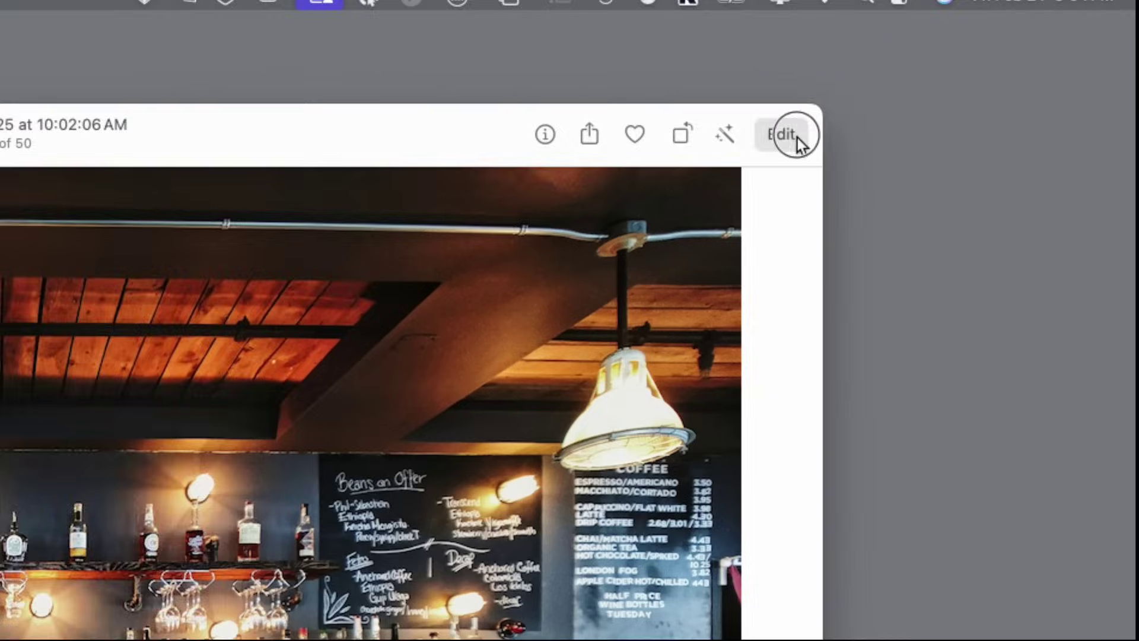
pyautogui.click(1033, 31)
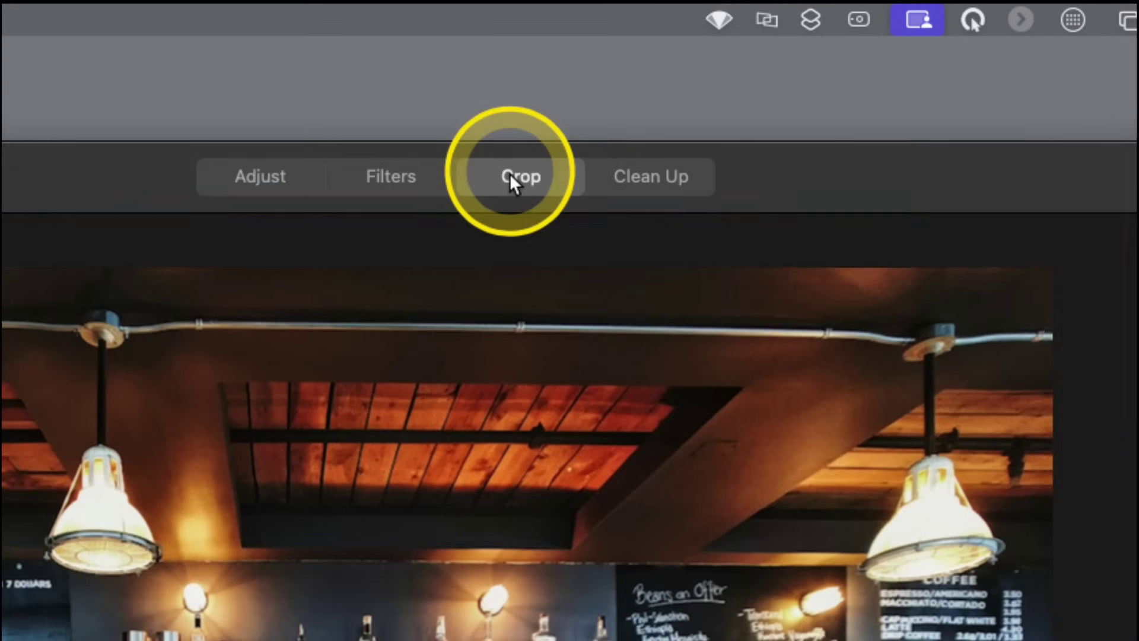
pyautogui.click(605, 29)
pyautogui.click(611, 178)
pyautogui.moveTo(785, 329)
pyautogui.mouseDown()
pyautogui.moveTo(784, 258)
pyautogui.moveTo(785, 311)
pyautogui.mouseUp()
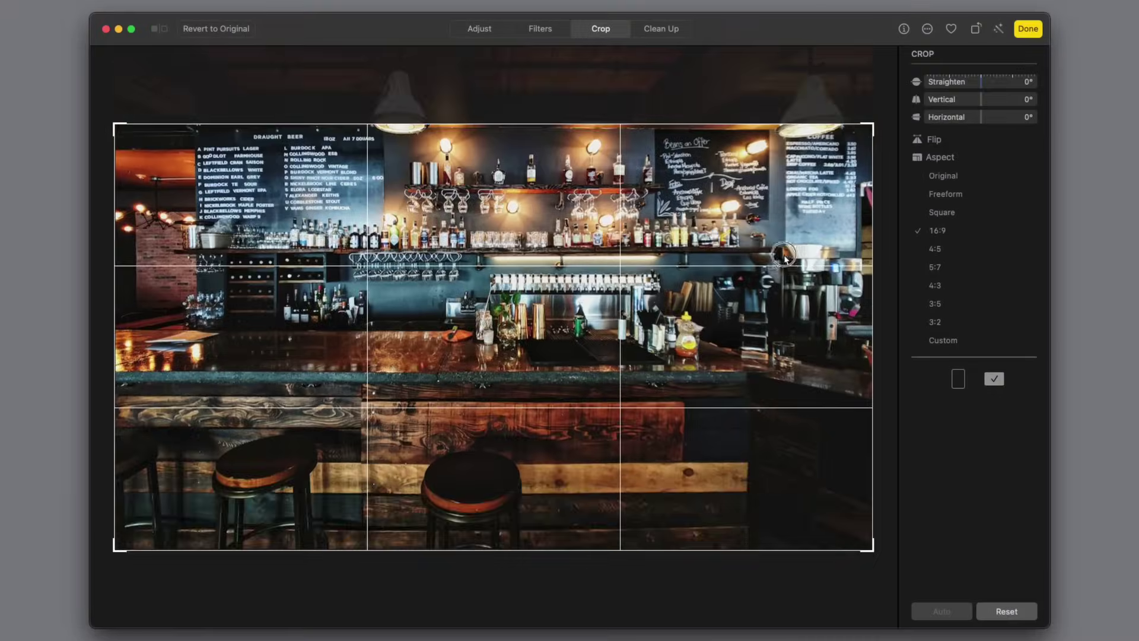
pyautogui.click(1035, 31)
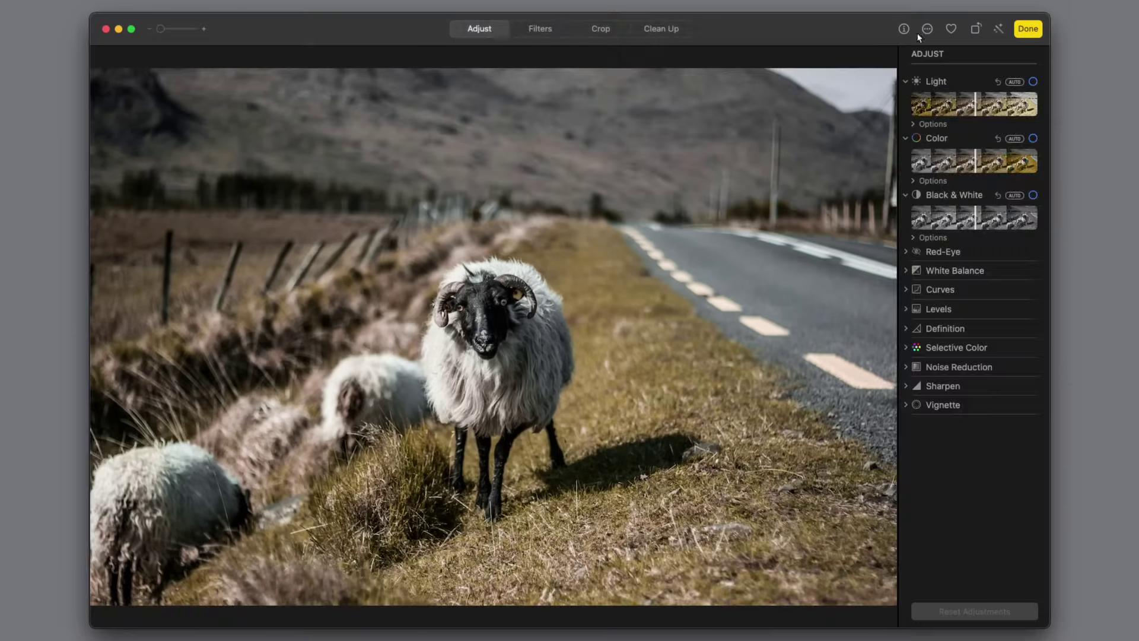
# Crop the sheep and stone walls photos to 16:9, repositioning the sheep shot.
pyautogui.press('c')
pyautogui.moveTo(855, 244); pyautogui.dragTo(856, 236)
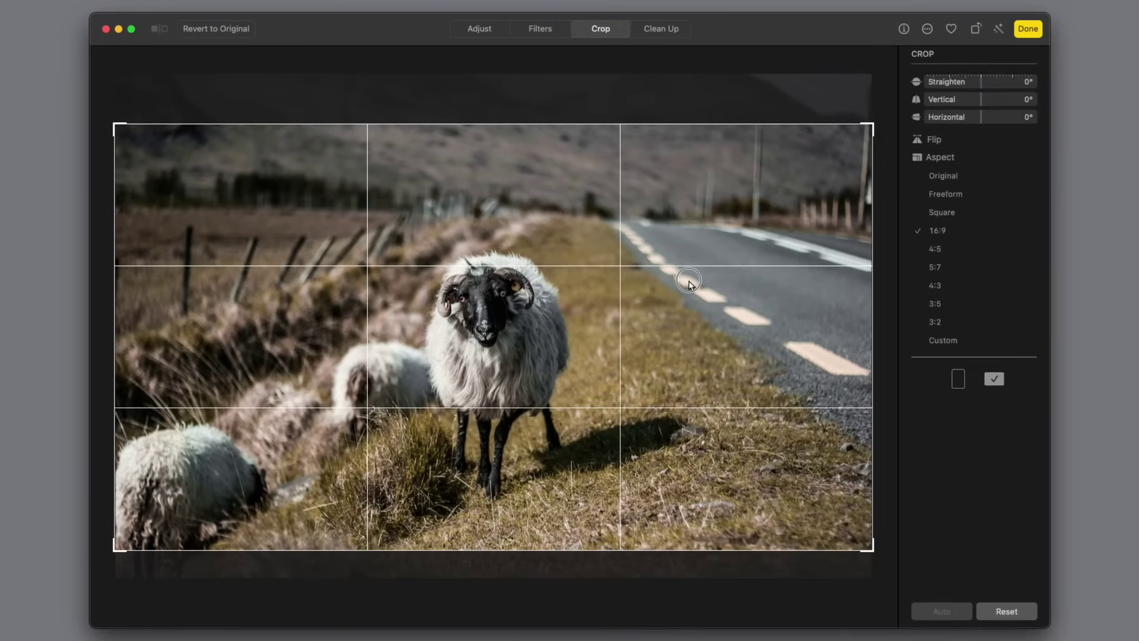
pyautogui.click(1024, 30)
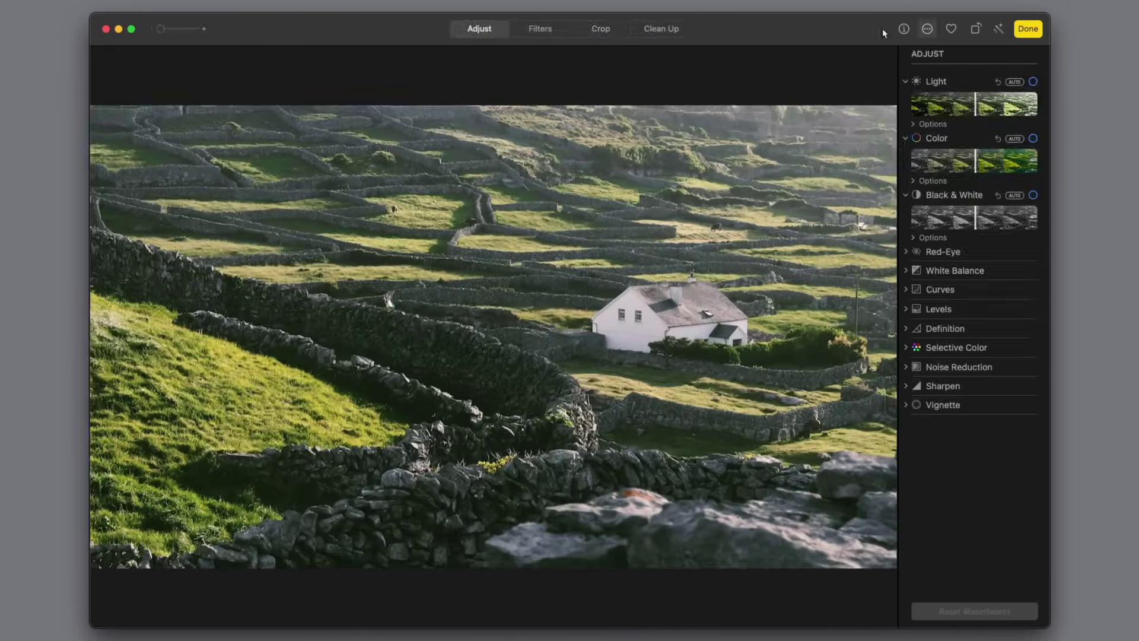
pyautogui.press('c')
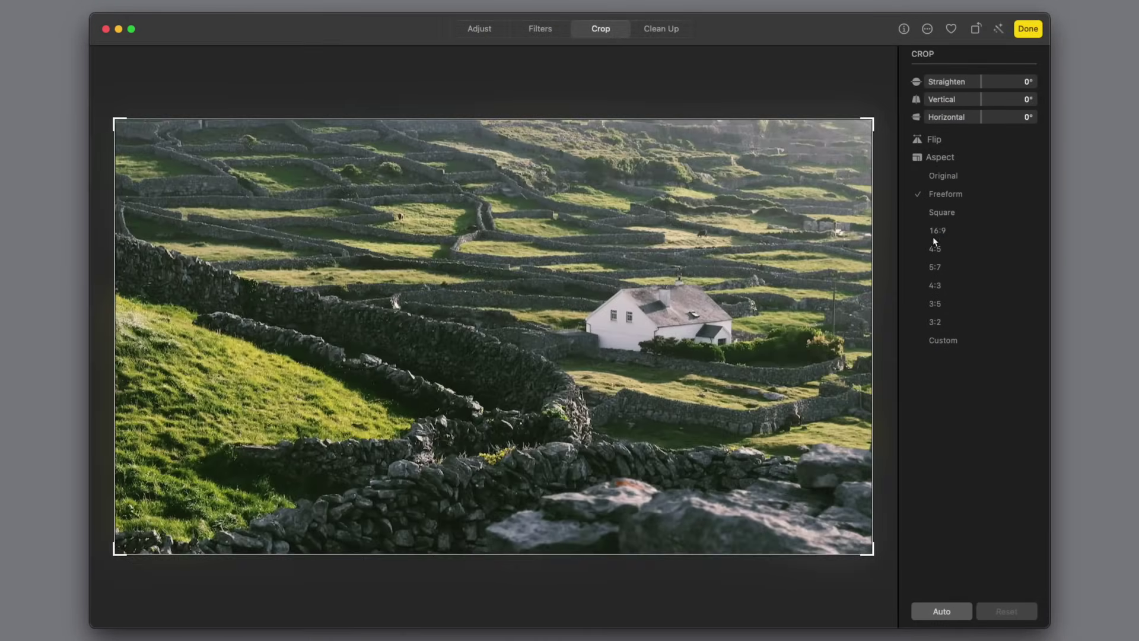
pyautogui.click(935, 233)
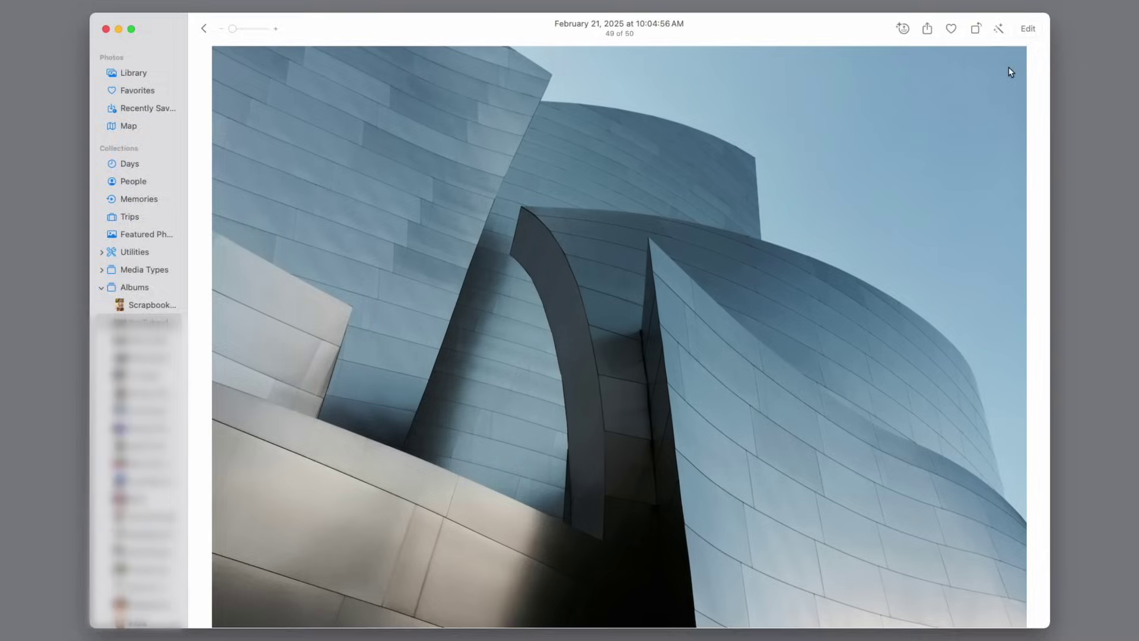
# Crop the angular and curved building photos to 16:9, shifting the curved building up.
pyautogui.press('Return')
pyautogui.click(611, 31)
pyautogui.click(938, 233)
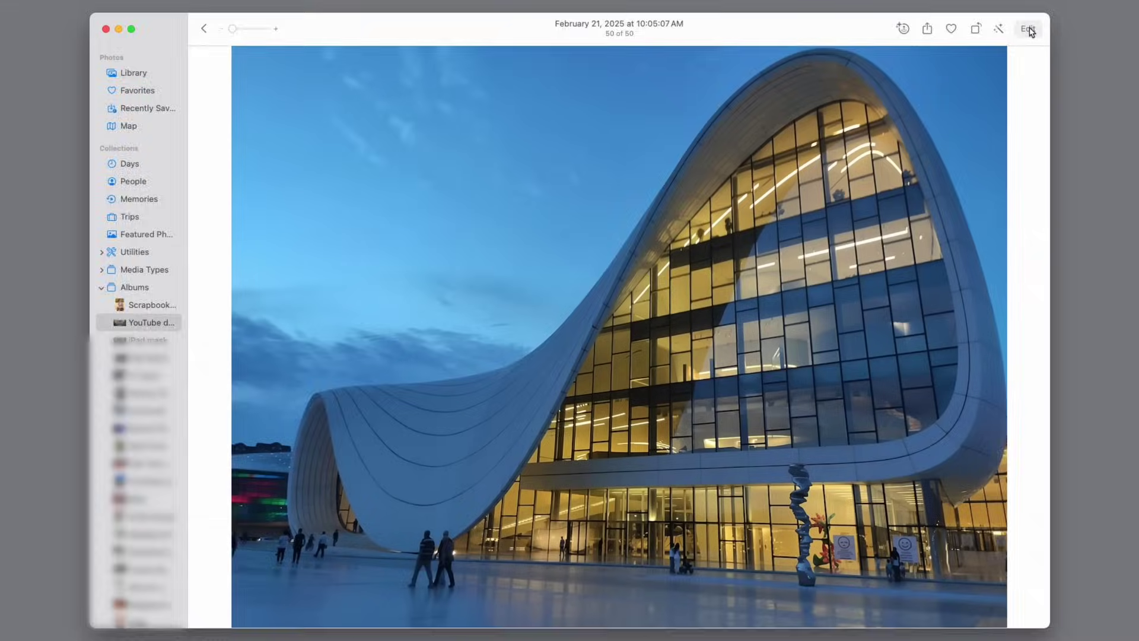
pyautogui.press('Return')
pyautogui.click(606, 29)
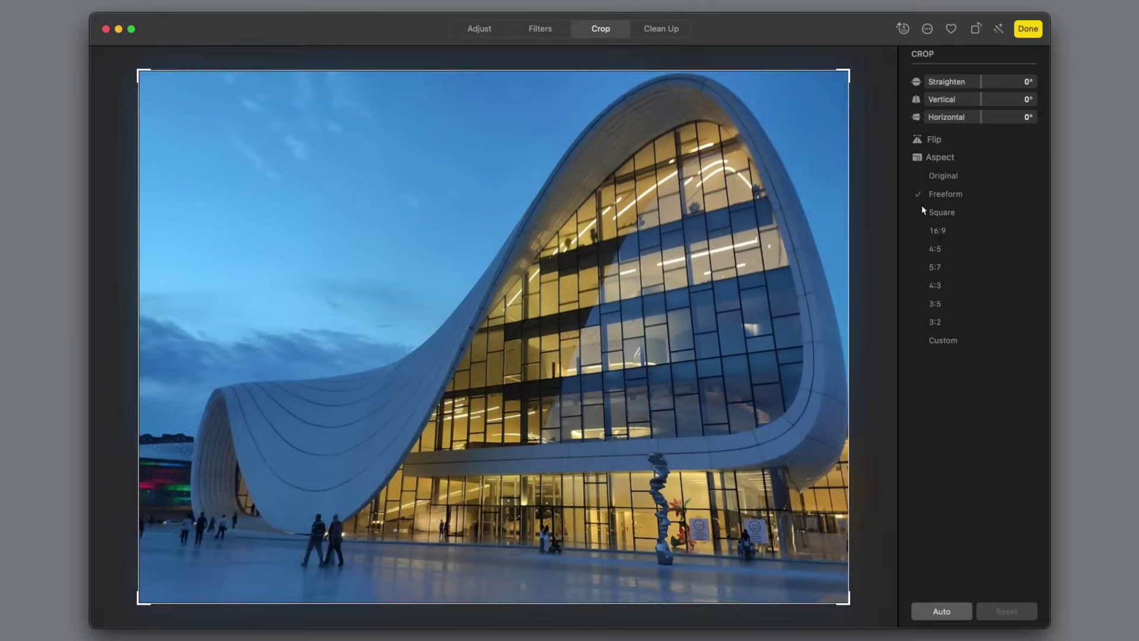
pyautogui.click(935, 230)
pyautogui.moveTo(692, 279); pyautogui.dragTo(693, 228)
pyautogui.click(1021, 32)
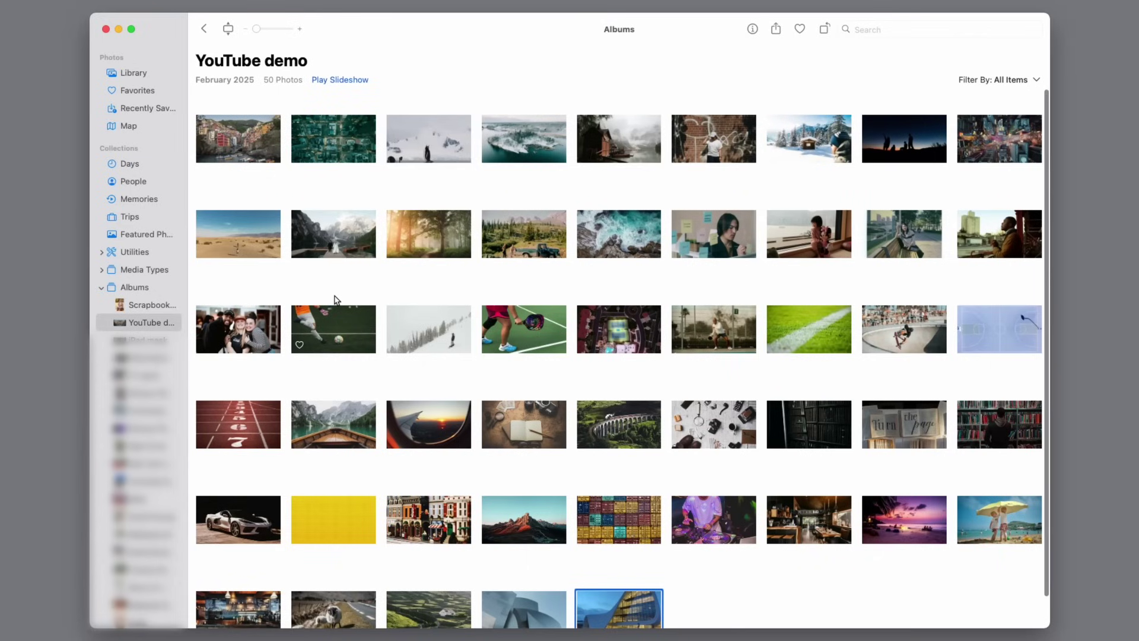
# Check the mountain and airplane-window photos' dimensions in Info, then select all 50 photos.
pyautogui.scroll(-1, 336, 299)
pyautogui.scroll(1, 336, 299)
pyautogui.click(753, 28)
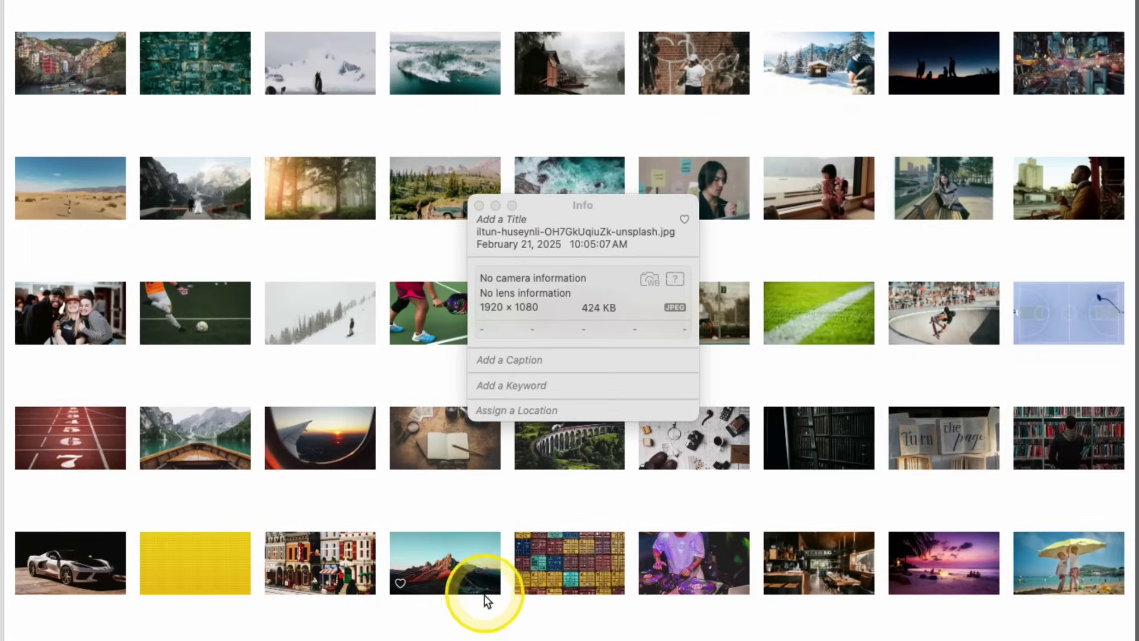
pyautogui.click(471, 565)
pyautogui.click(448, 458)
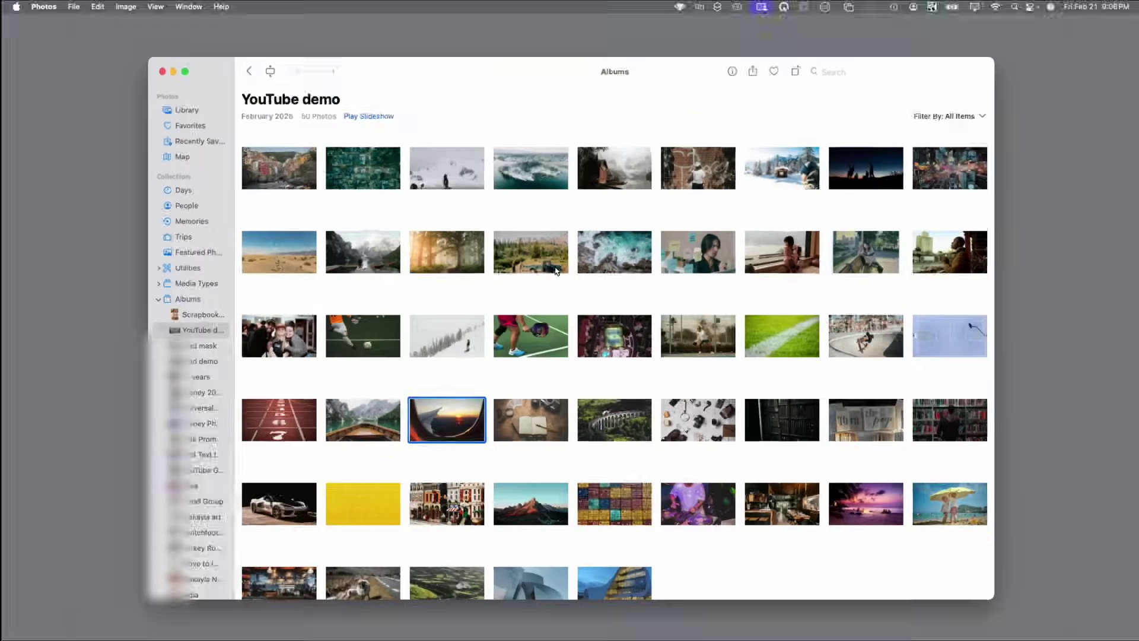
pyautogui.click(106, 7)
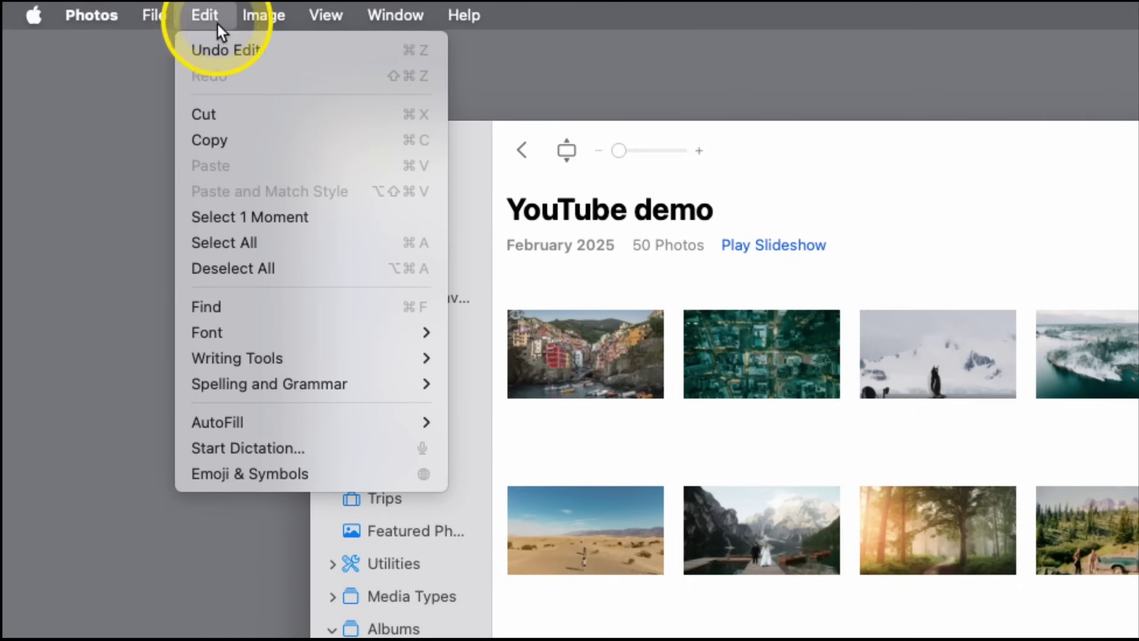
pyautogui.click(253, 250)
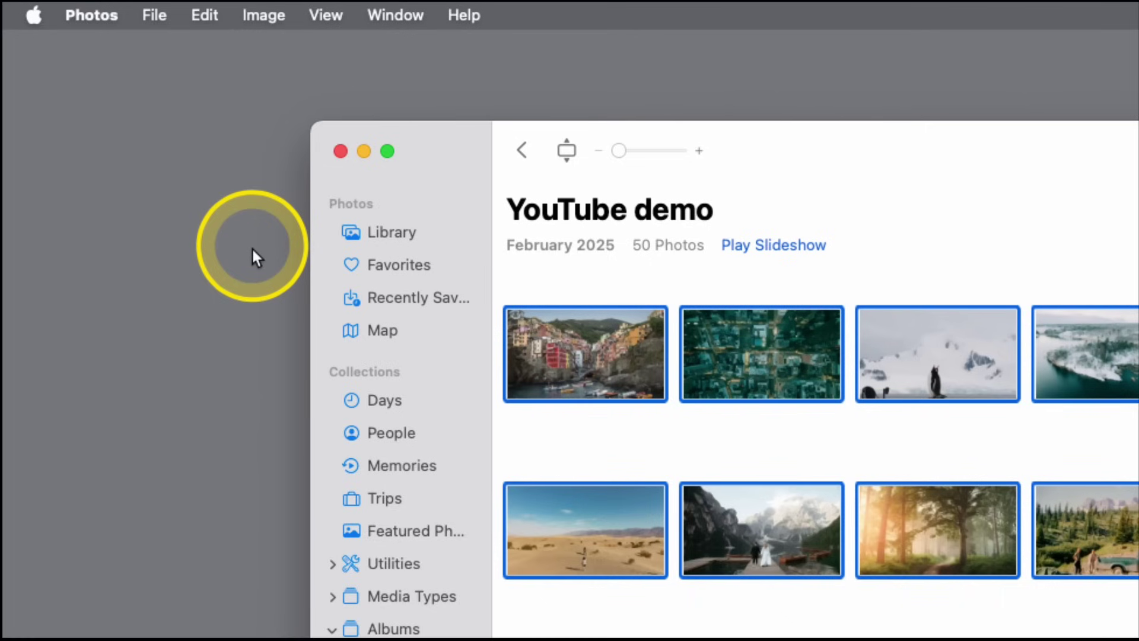
# Export the 50 photos as High-quality JPEG, Most Compatible colour, custom 1920 px maximum width.
pyautogui.click(155, 15)
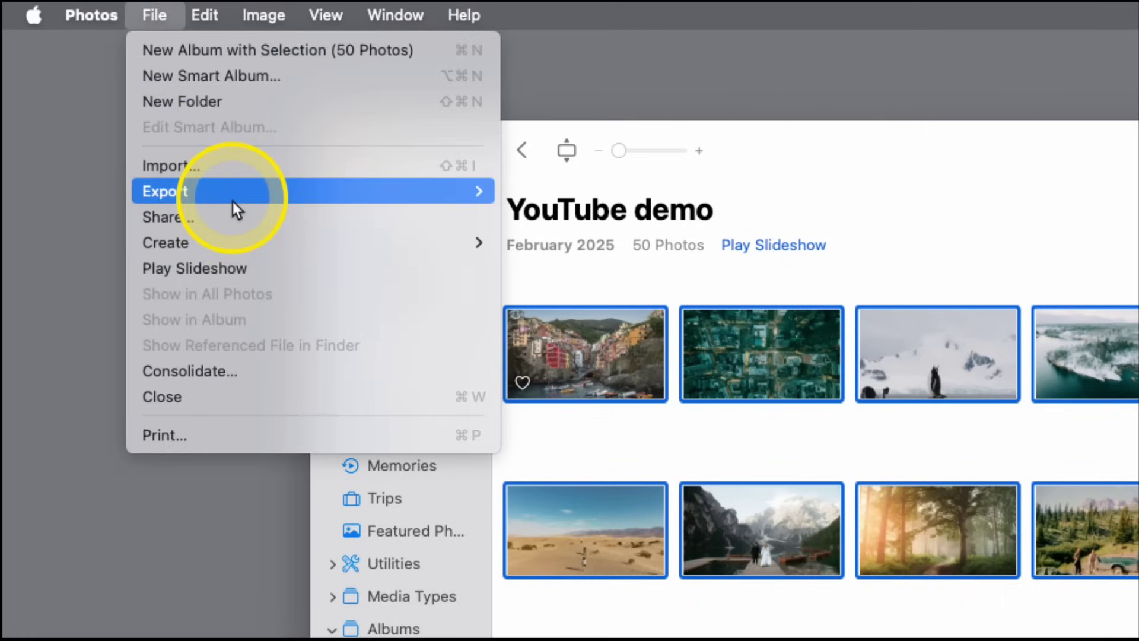
pyautogui.moveTo(233, 195)
pyautogui.click(557, 193)
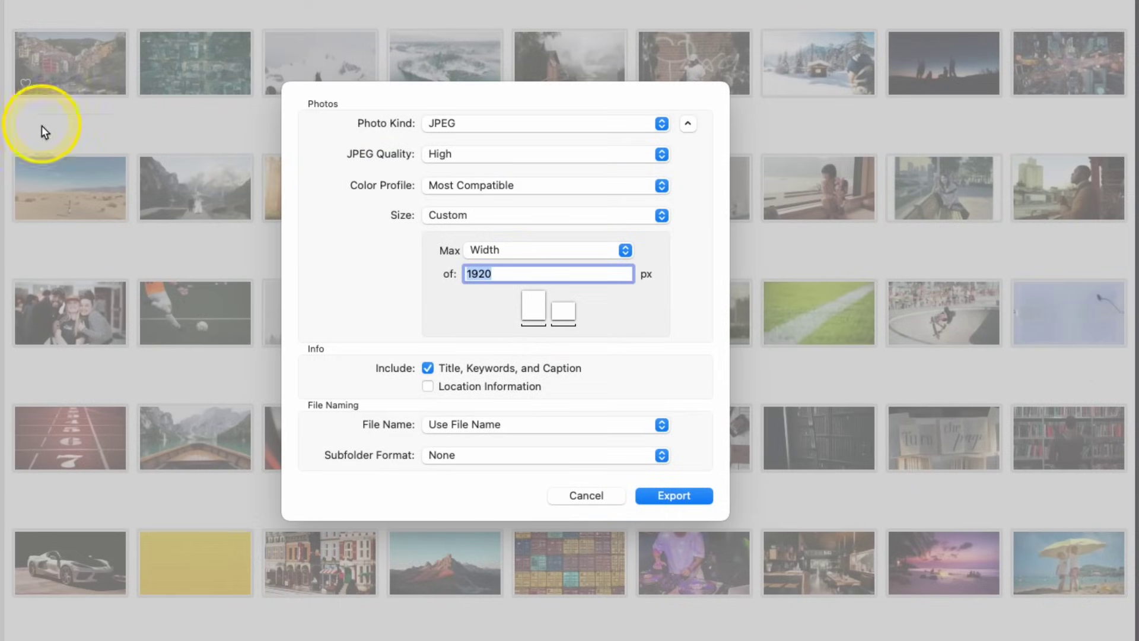
pyautogui.click(453, 130)
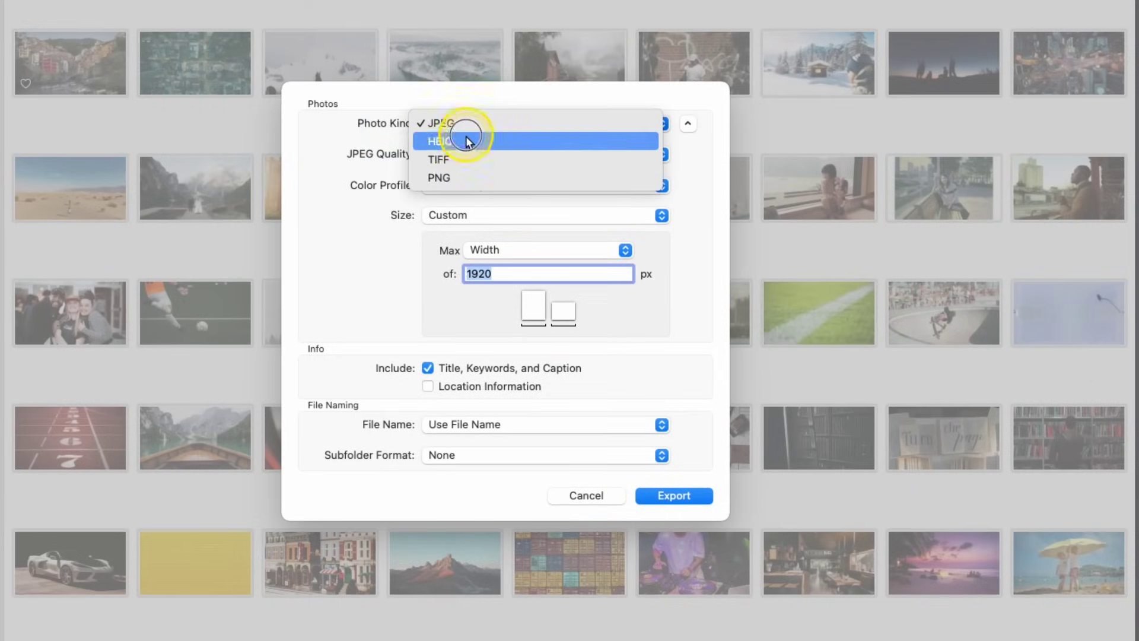
pyautogui.click(467, 130)
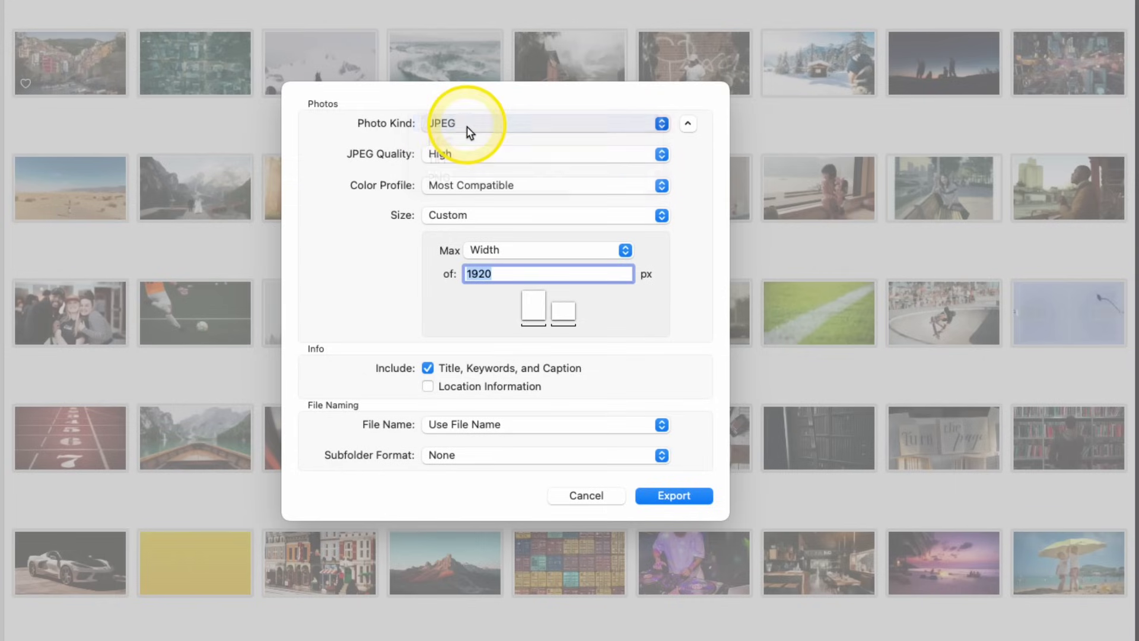
pyautogui.click(448, 165)
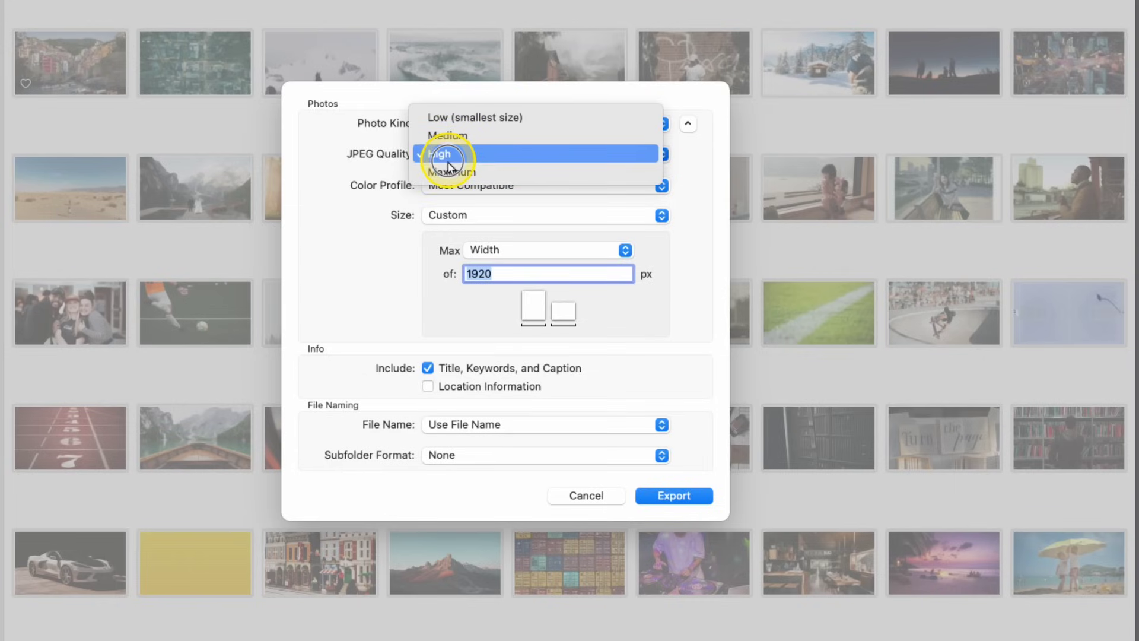
pyautogui.click(450, 167)
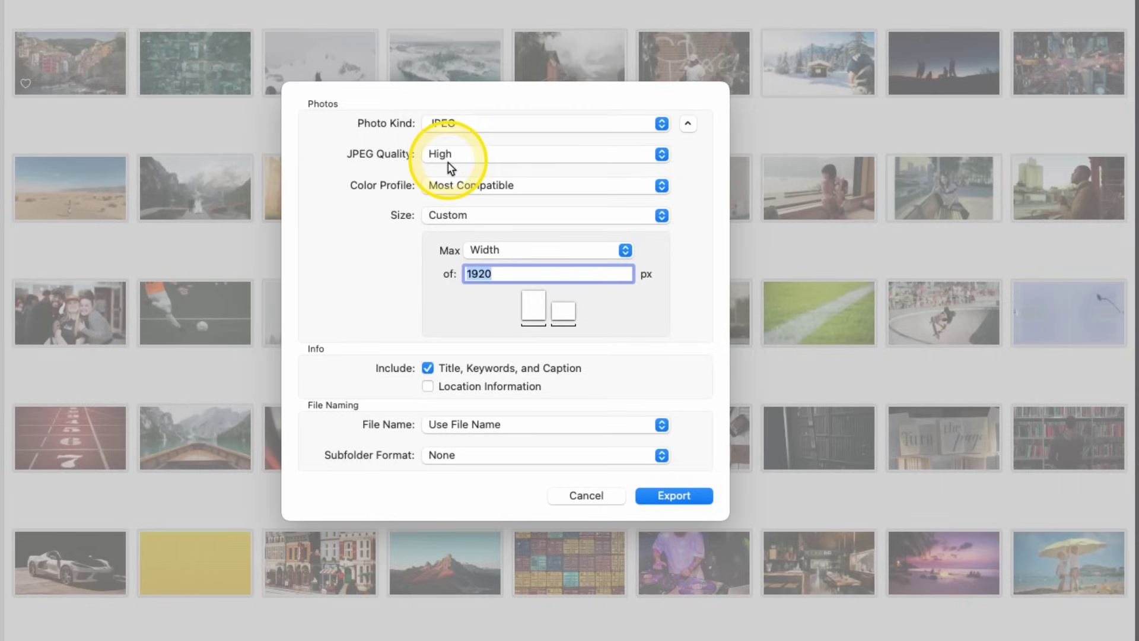
pyautogui.click(445, 217)
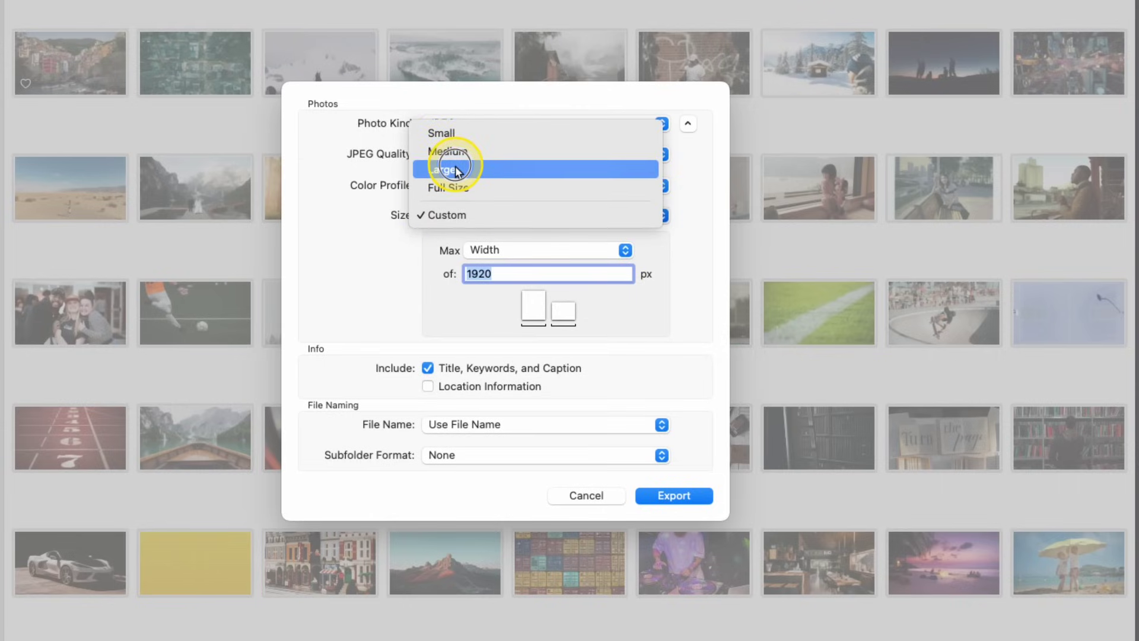
pyautogui.click(454, 217)
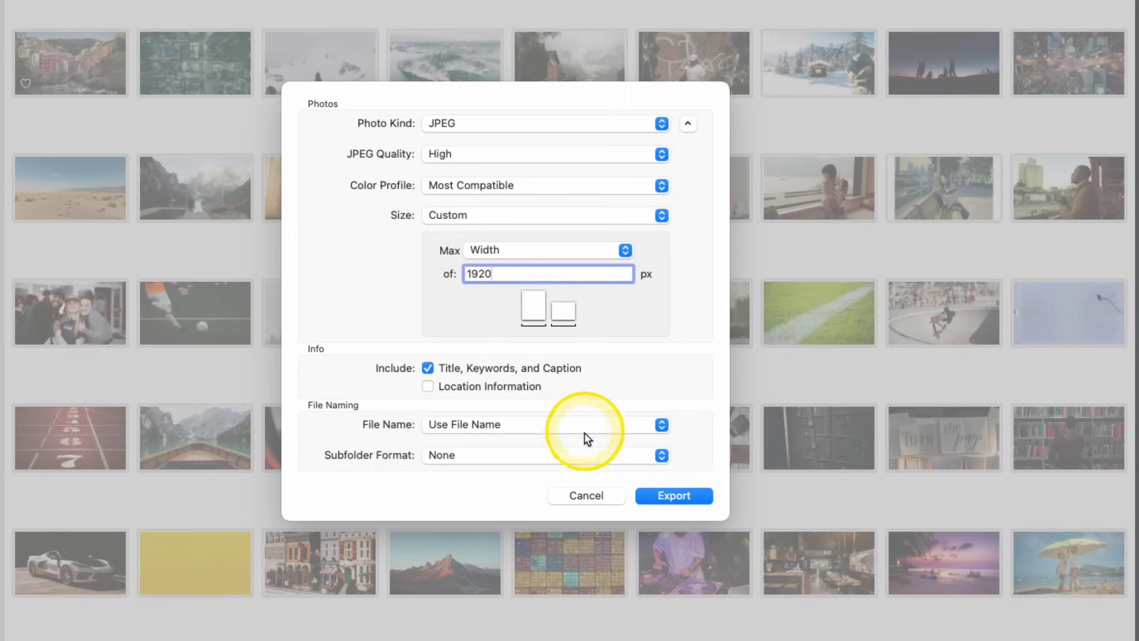
pyautogui.click(674, 495)
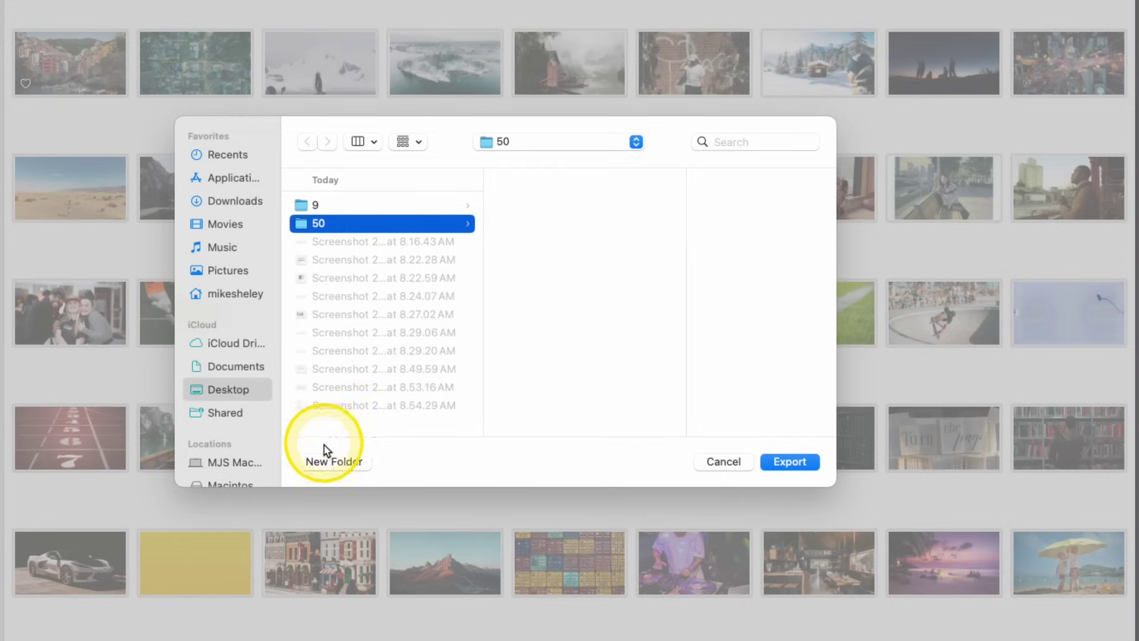
# Pick the Desktop's 50 folder as the destination and confirm the export.
pyautogui.click(773, 463)
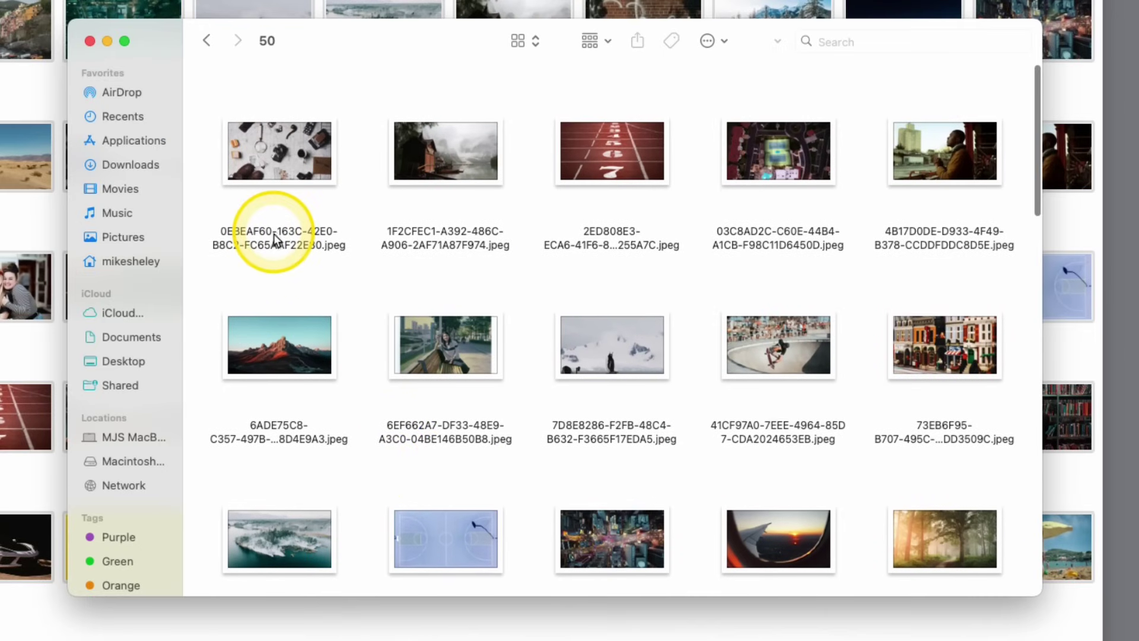
# Show folder 50 in Columns view and verify the first exported JPEG is 1920×1080.
pyautogui.scroll(-5, 274, 239)
pyautogui.click(590, 39)
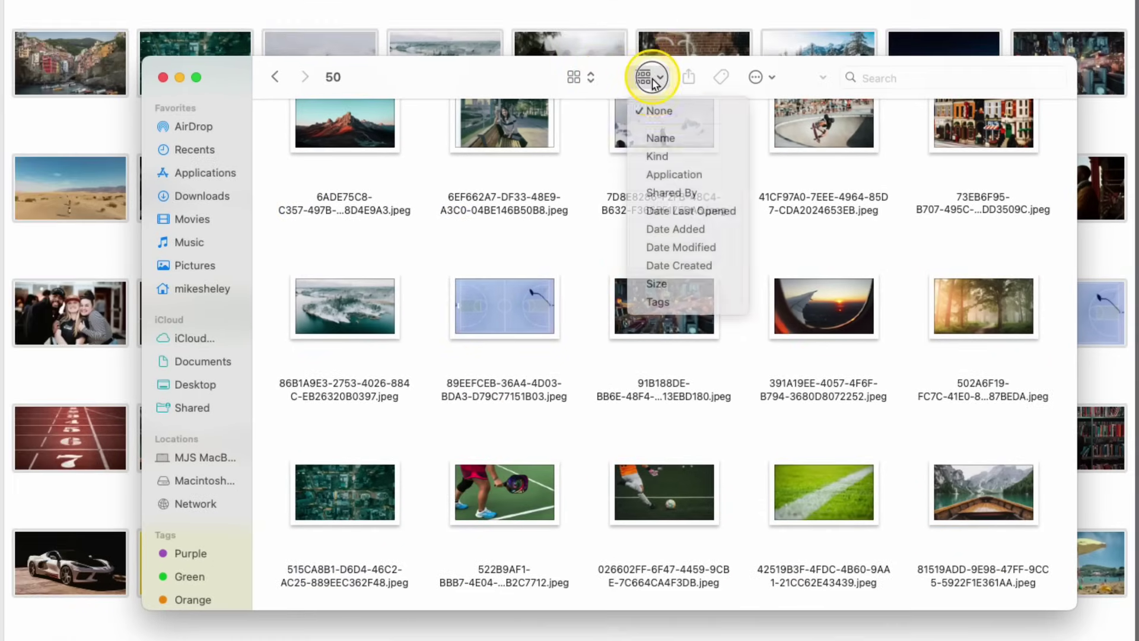
pyautogui.click(531, 40)
pyautogui.click(526, 41)
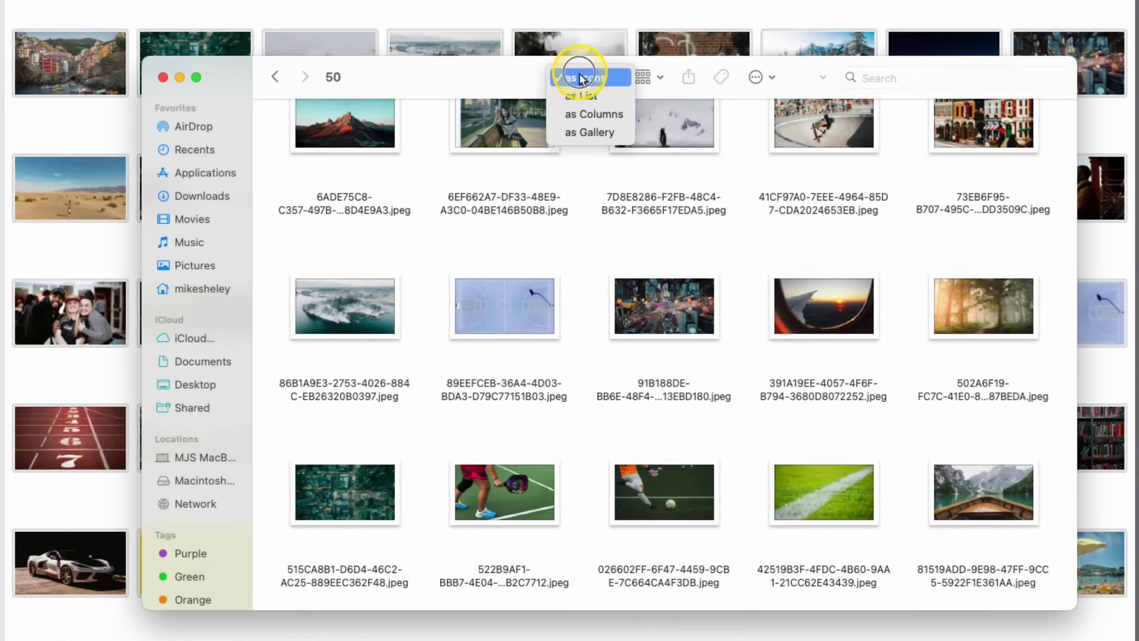
pyautogui.click(587, 114)
pyautogui.click(543, 113)
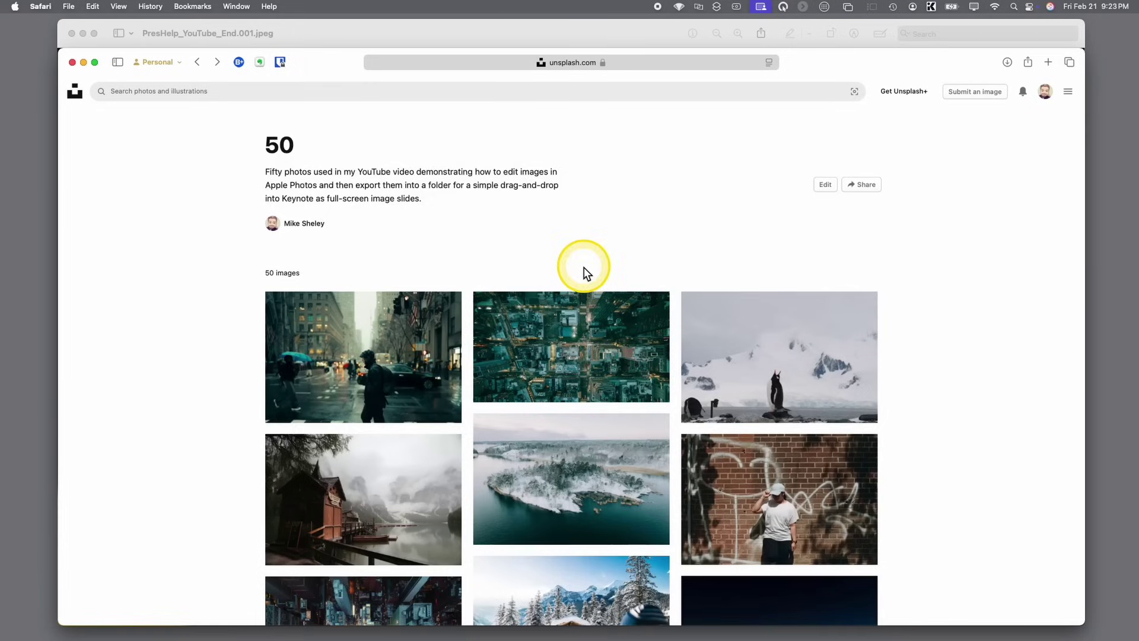
pyautogui.scroll(-8, 584, 267)
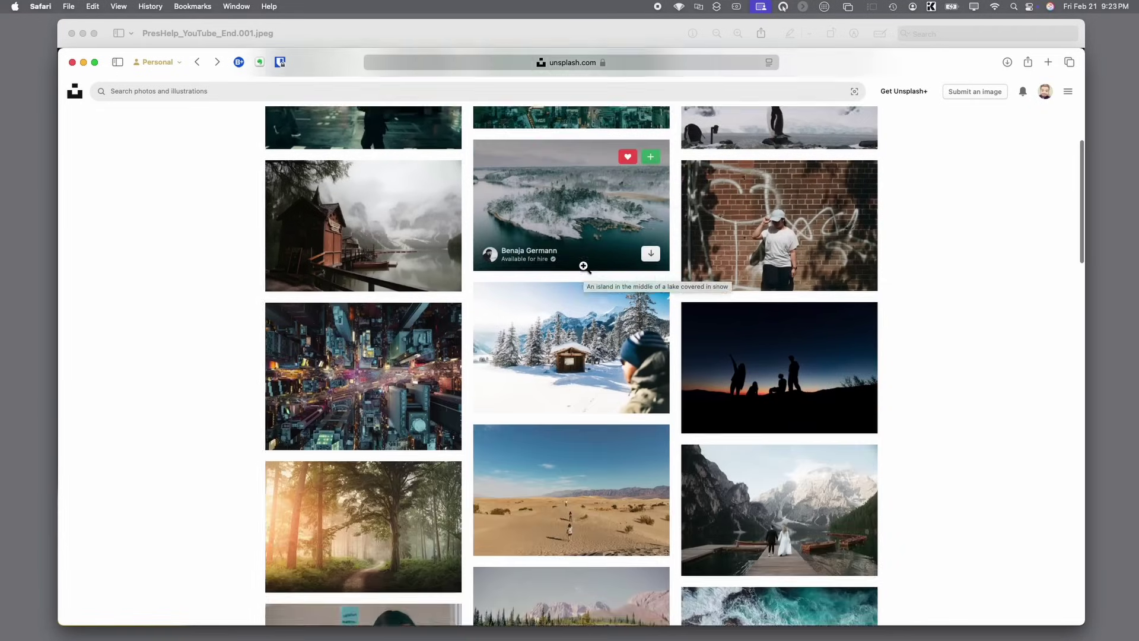
pyautogui.scroll(-10, 584, 267)
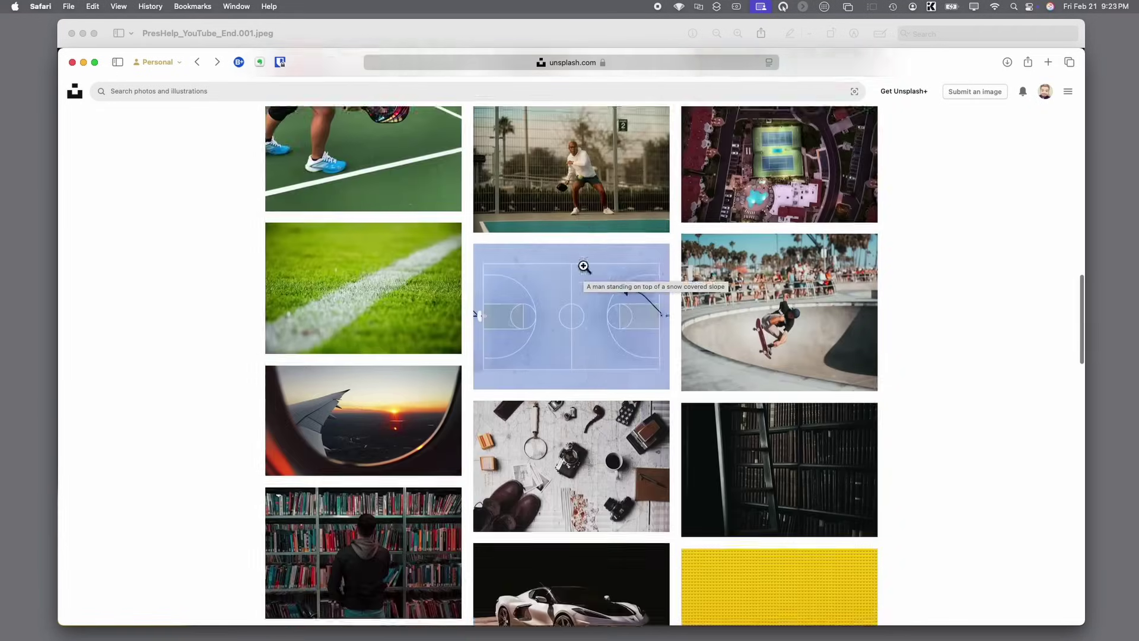
pyautogui.scroll(-15, 970, 289)
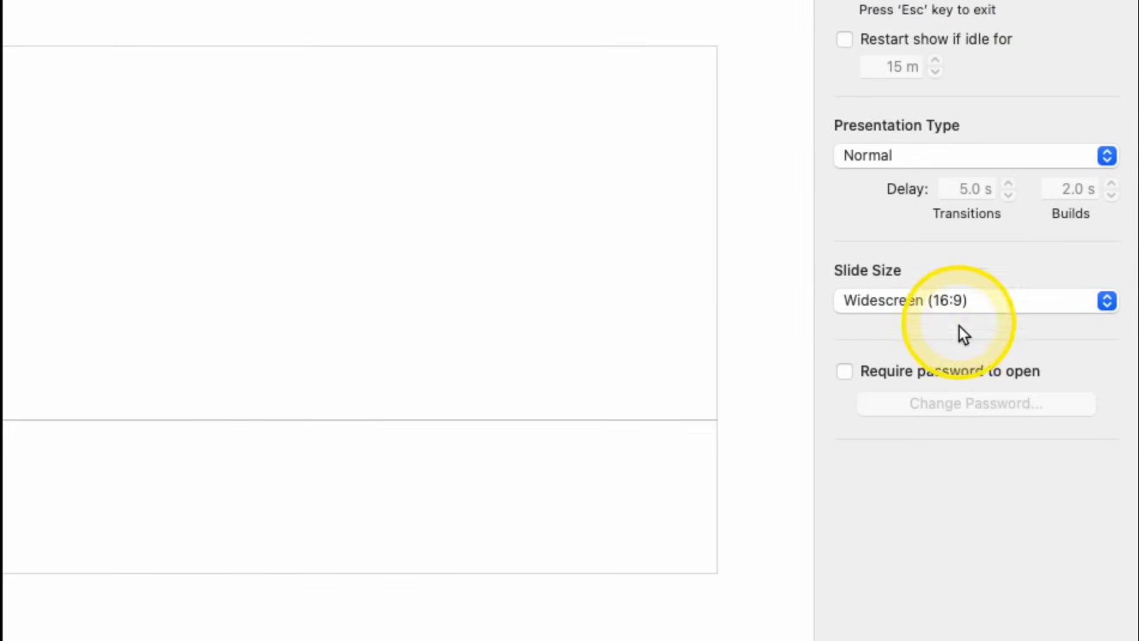
# Choose Custom Slide Size in the Document inspector and enter 1920 × 1080.
pyautogui.click(937, 301)
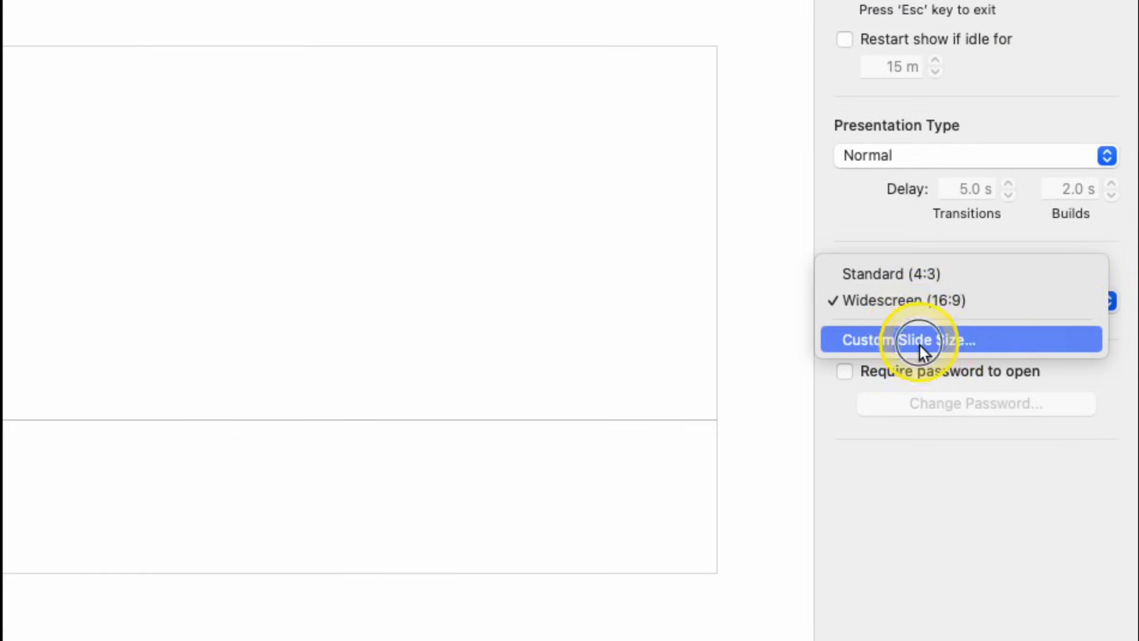
pyautogui.click(919, 345)
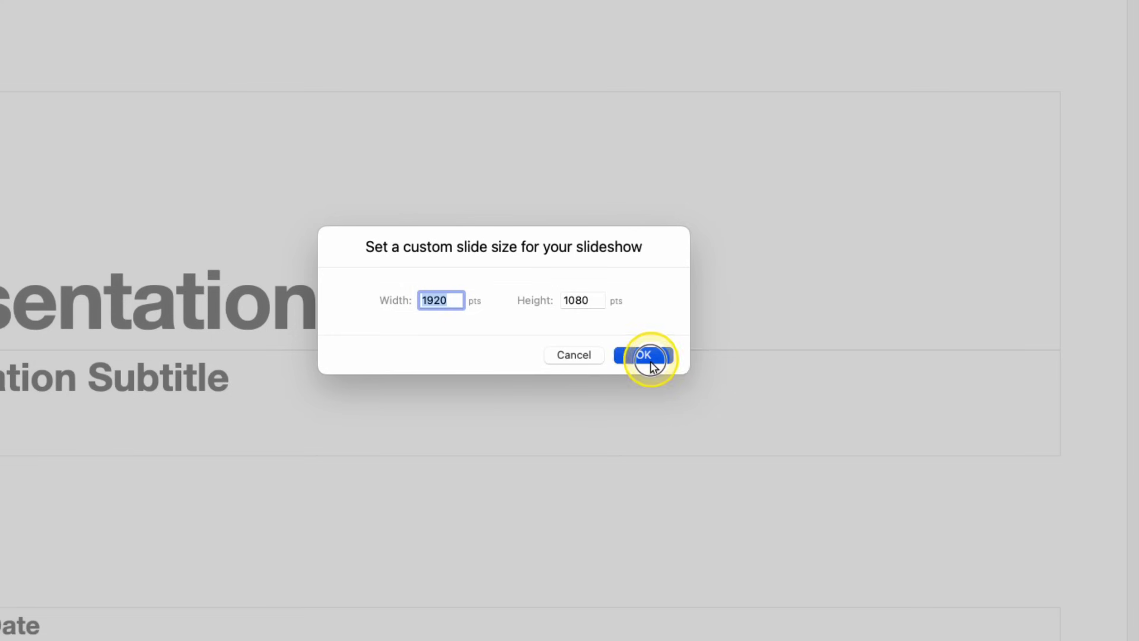
# Confirm the 1920 × 1080 custom slide size.
pyautogui.click(840, 406)
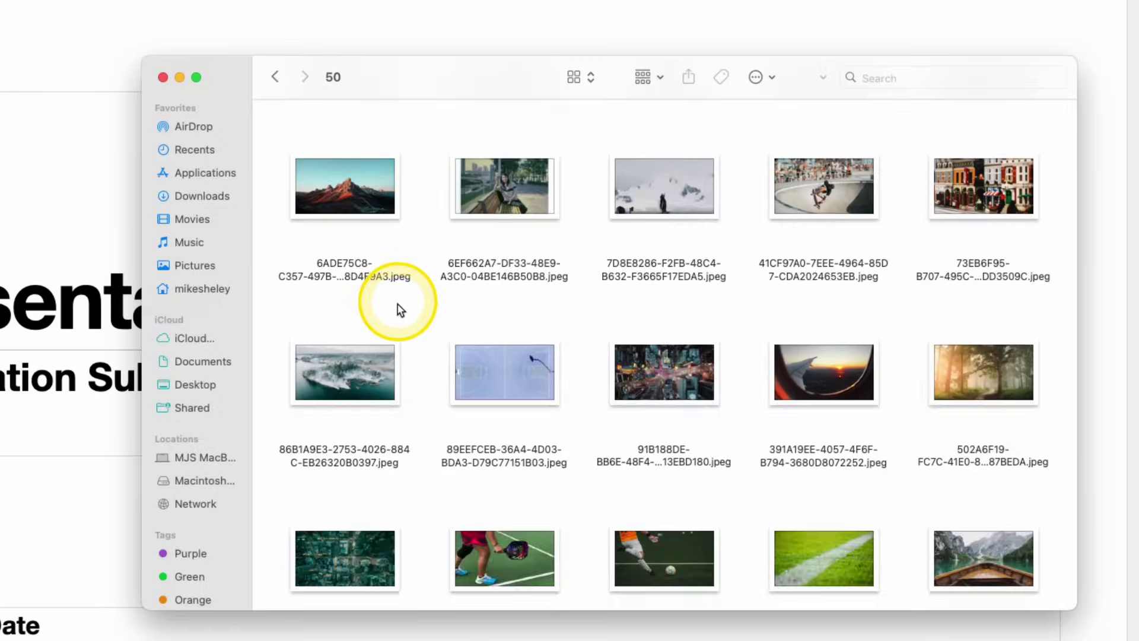
pyautogui.scroll(3, 398, 309)
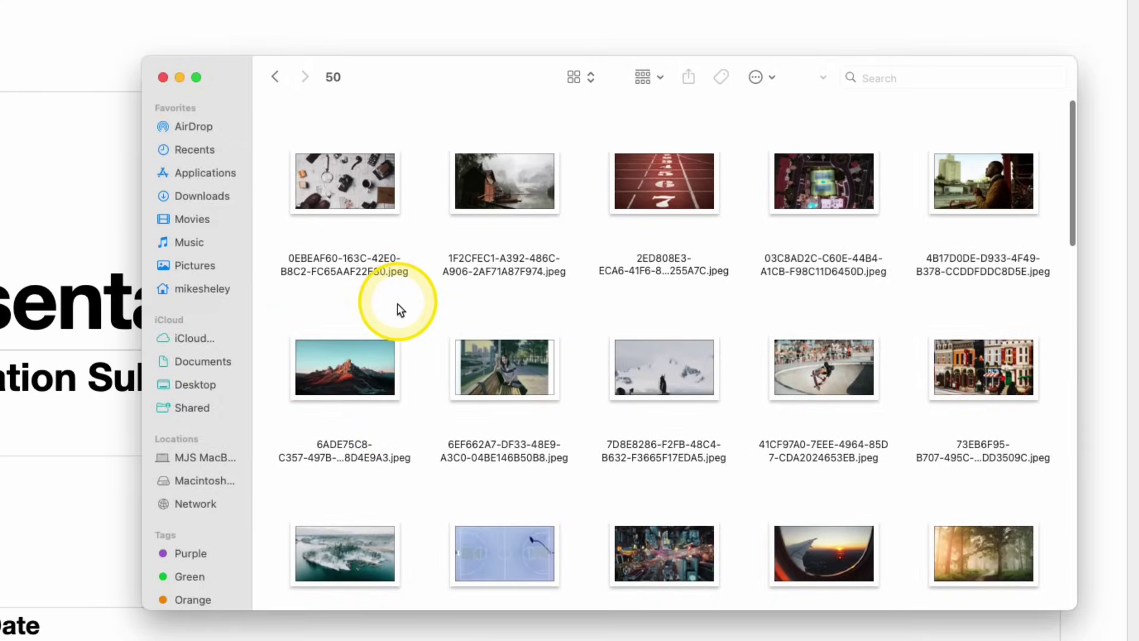
pyautogui.scroll(-3, 399, 308)
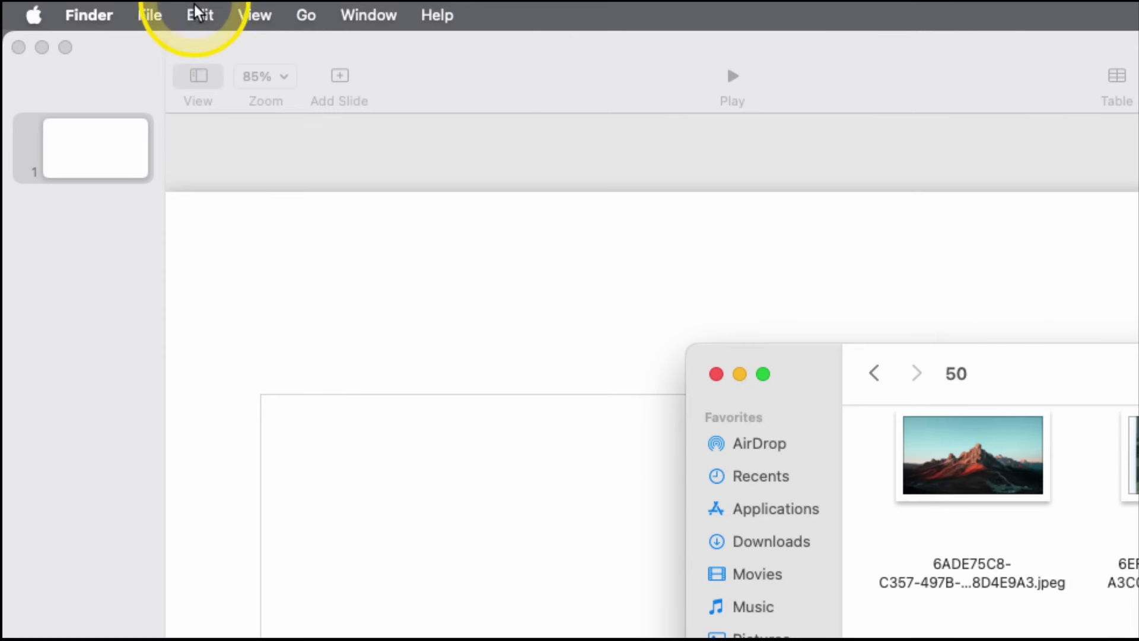
# Select all 50 photos in Finder folder '50' and drag them into Keynote's slide navigator.
pyautogui.click(95, 7)
pyautogui.click(243, 196)
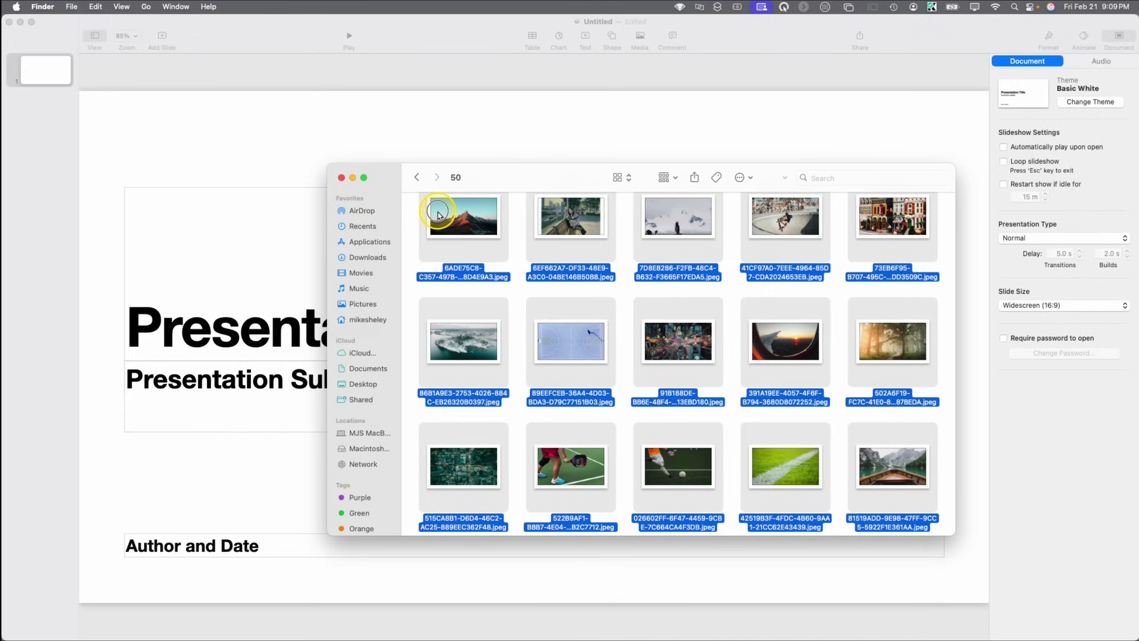
pyautogui.moveTo(438, 215); pyautogui.dragTo(25, 136)
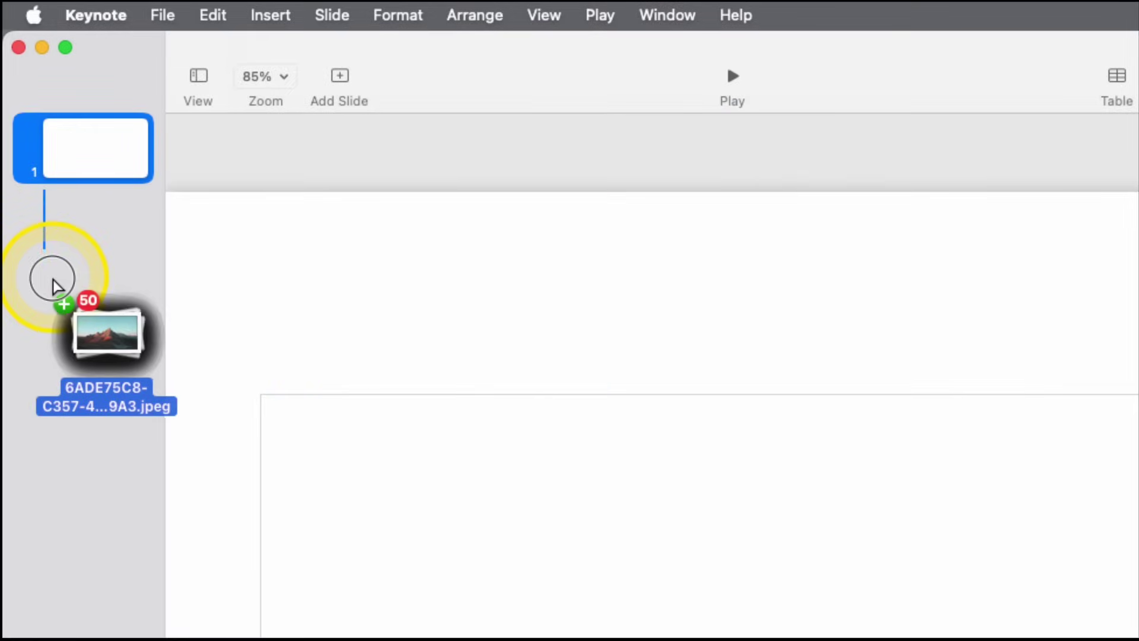
# Drop the 50 photos in after slide 1 and show all slides in Light Table view.
pyautogui.moveTo(52, 285); pyautogui.dragTo(57, 250)
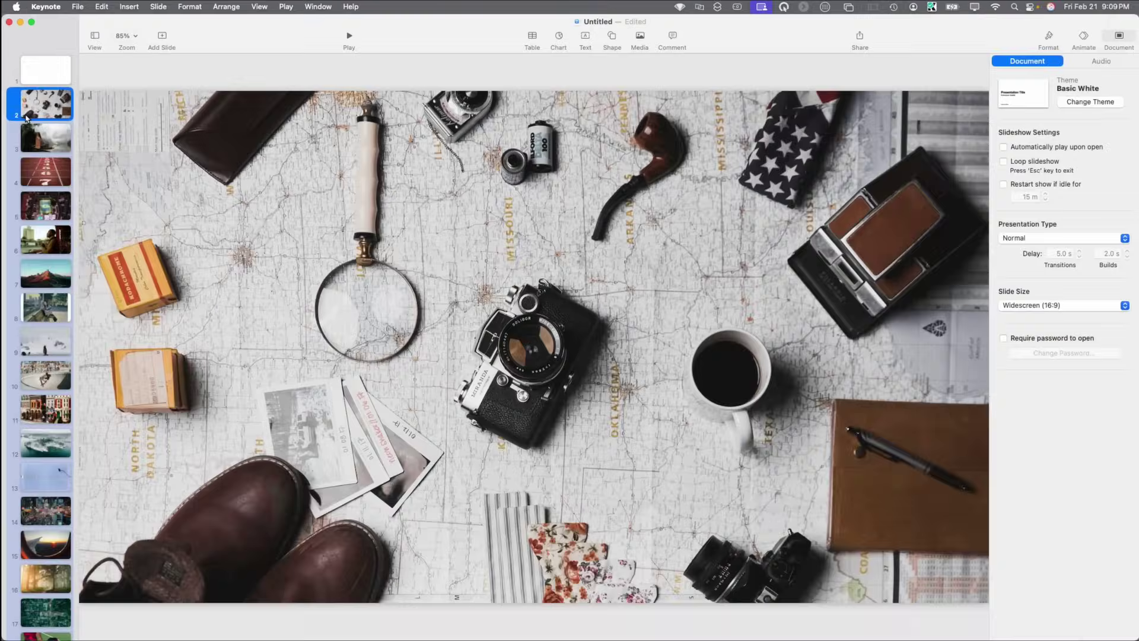
pyautogui.click(96, 37)
pyautogui.click(109, 96)
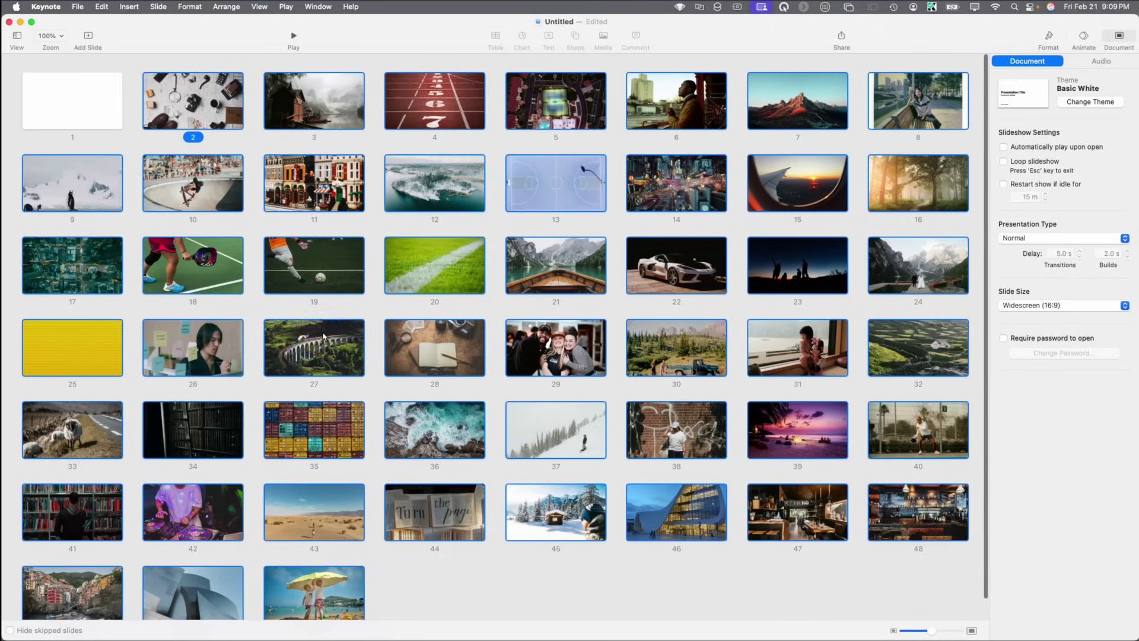
# Look through the Photos album window, then return to Keynote's slide grid.
pyautogui.press('super+Tab')
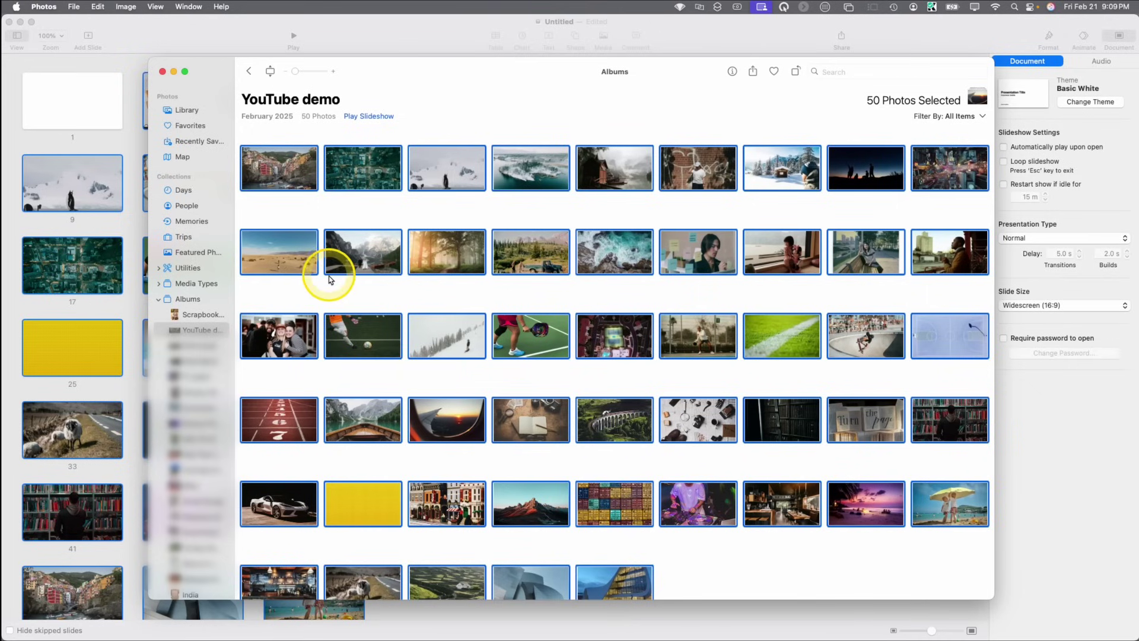
pyautogui.scroll(-2, 327, 275)
pyautogui.scroll(-2, 331, 280)
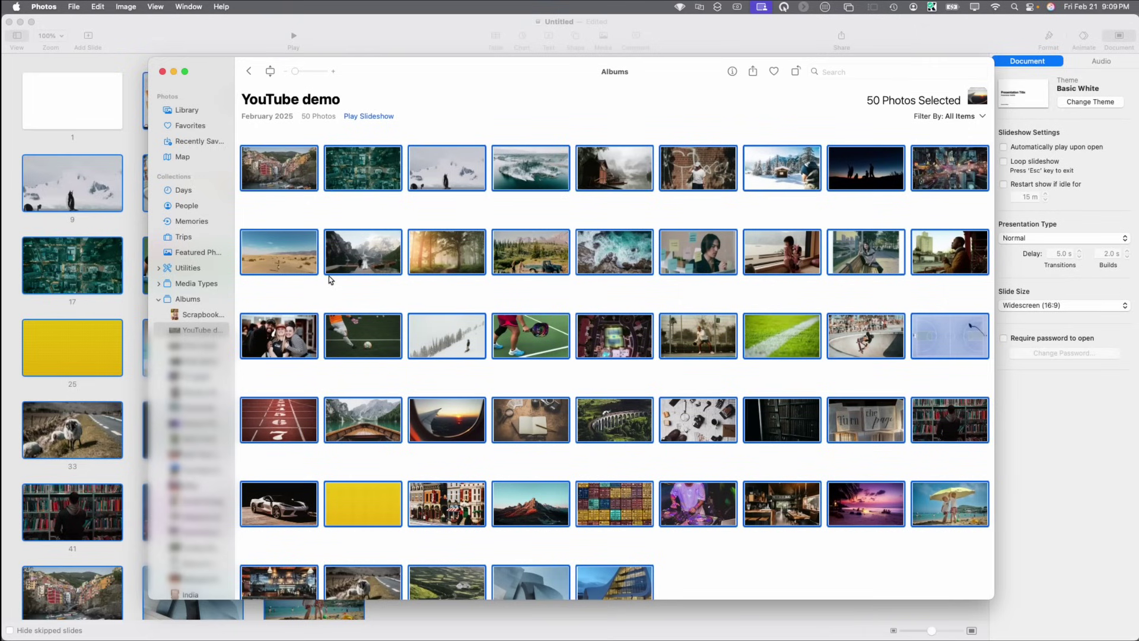
pyautogui.click(112, 296)
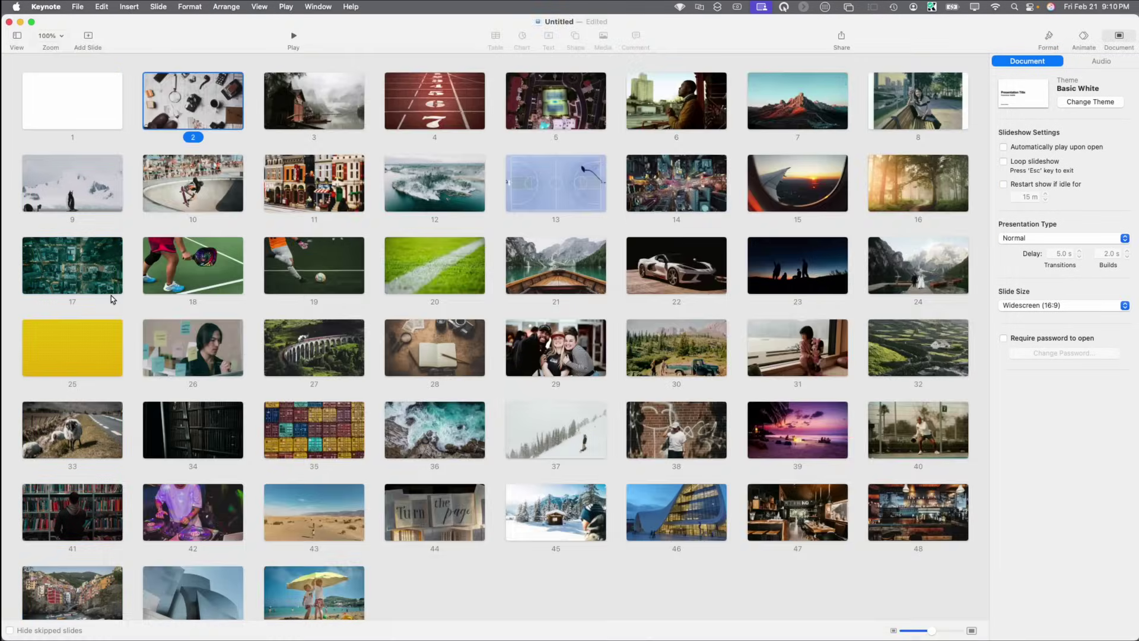